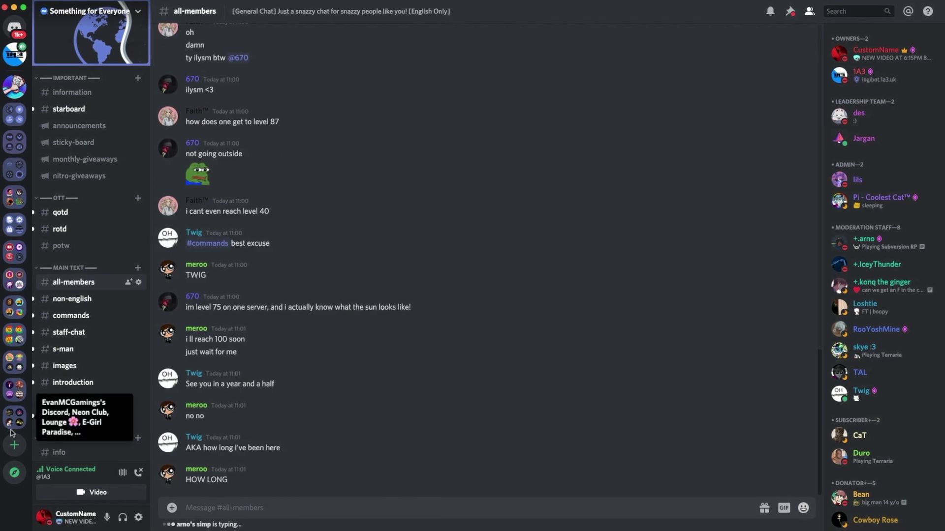
Start creating a new server of your own and name it "Custom's Template".
{"action": "left_click", "coordinate": [18, 445]}
{"action": "left_click", "coordinate": [408, 322]}
{"action": "left_click_drag", "start_coordinate": [433, 264], "coordinate": [344, 266]}
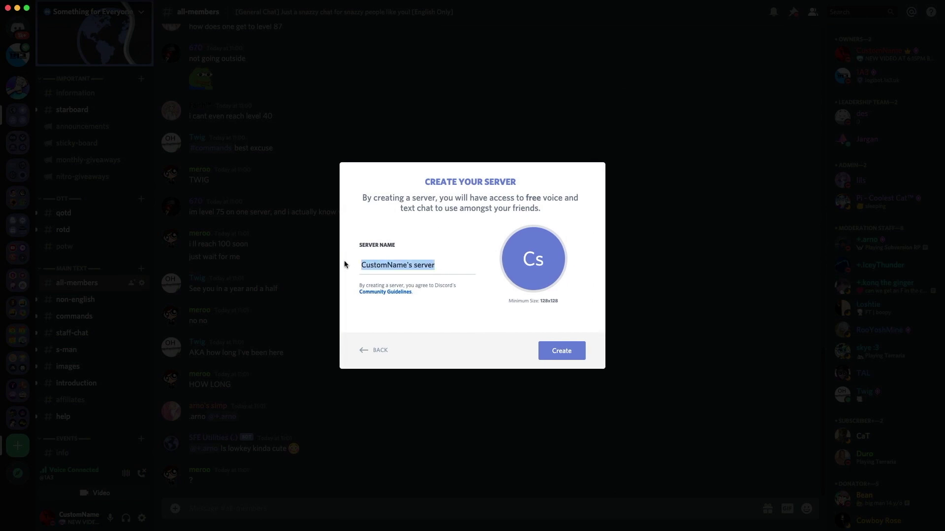
{"action": "key", "text": "BackSpace"}
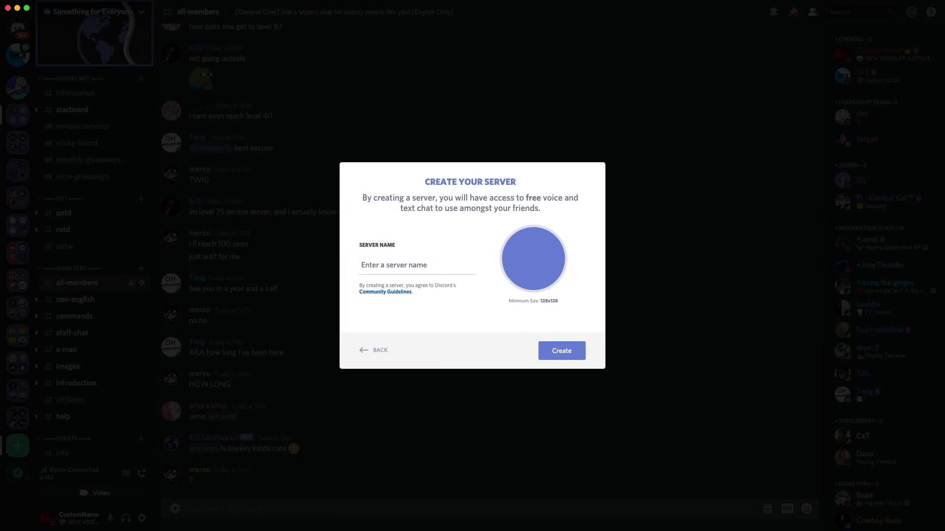
{"action": "type", "text": "Template"}
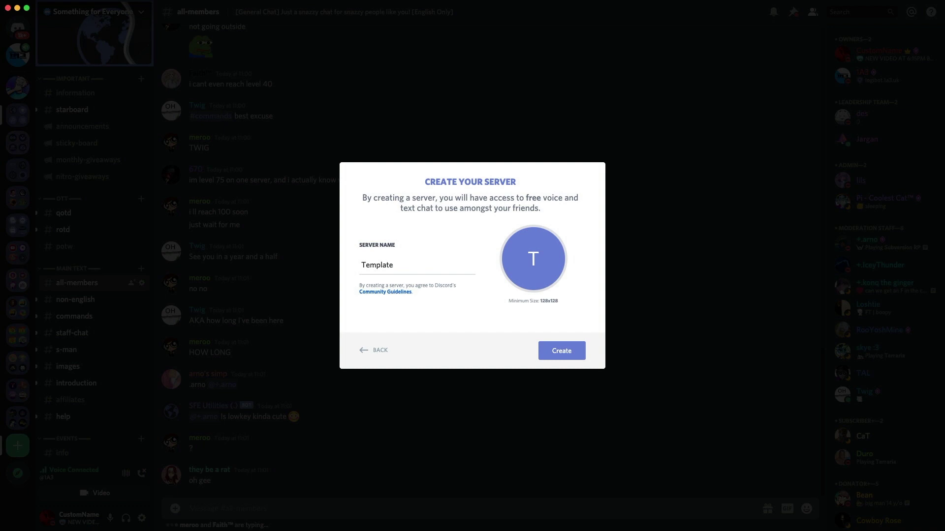
{"action": "key", "text": "super+a"}
{"action": "type", "text": "Custom's Template"}
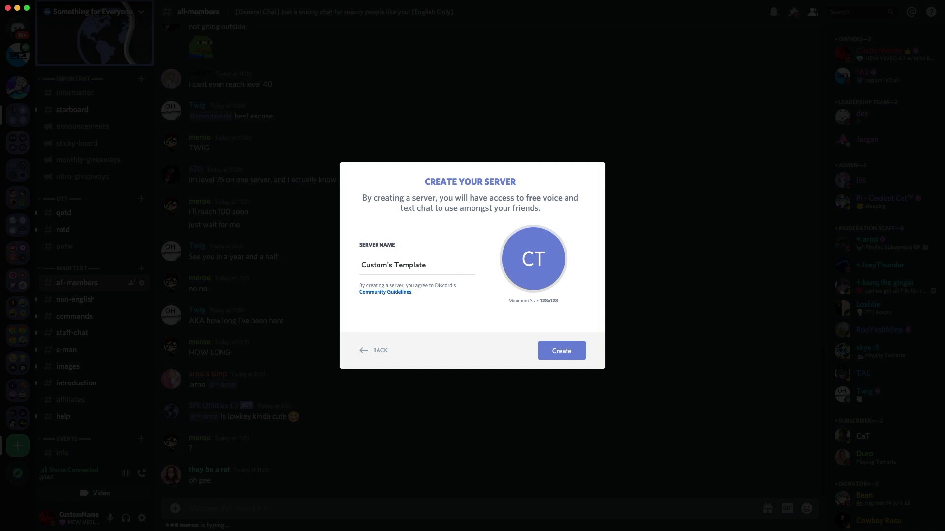
Zoom in slightly on the portrait, centre the face in the circular crop and apply it as the server icon.
{"action": "left_click_drag", "start_coordinate": [386, 362], "coordinate": [389, 362]}
{"action": "left_click_drag", "start_coordinate": [459, 317], "coordinate": [453, 307]}
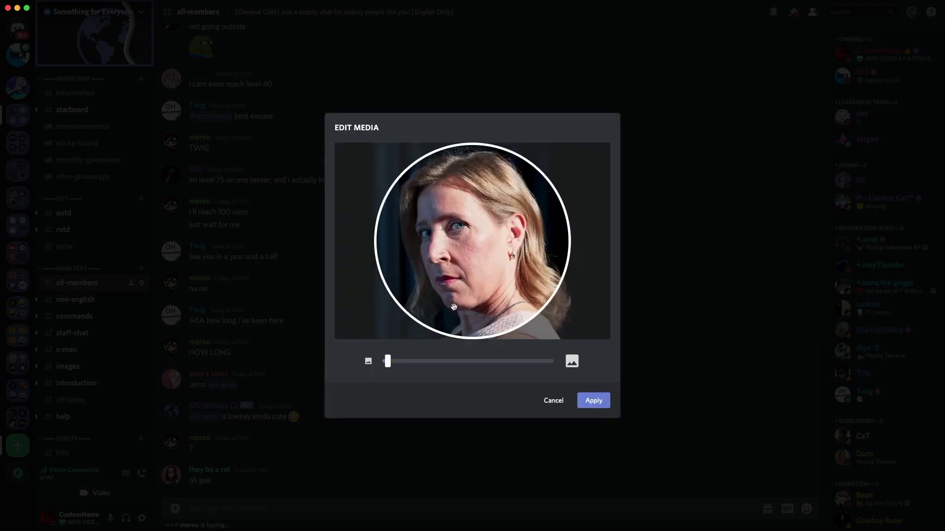
{"action": "left_click_drag", "start_coordinate": [388, 362], "coordinate": [401, 361]}
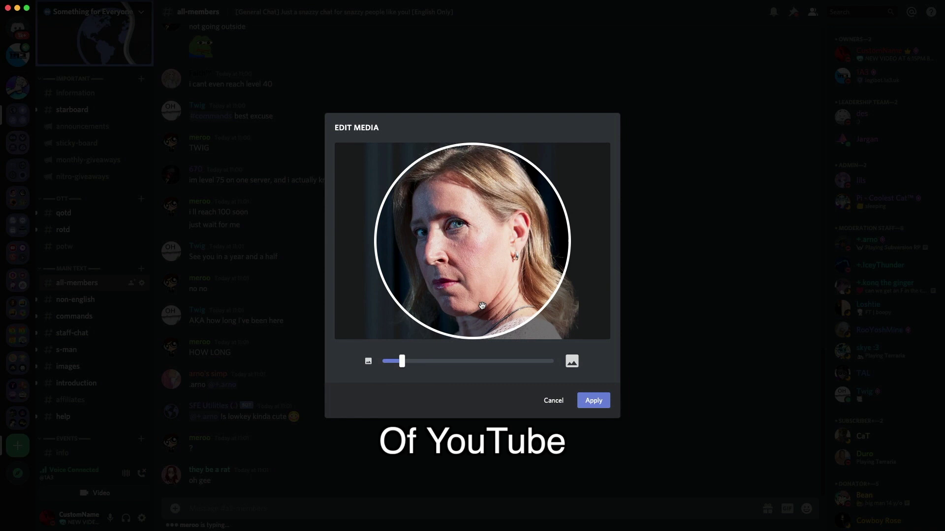
{"action": "left_click_drag", "start_coordinate": [481, 305], "coordinate": [477, 321]}
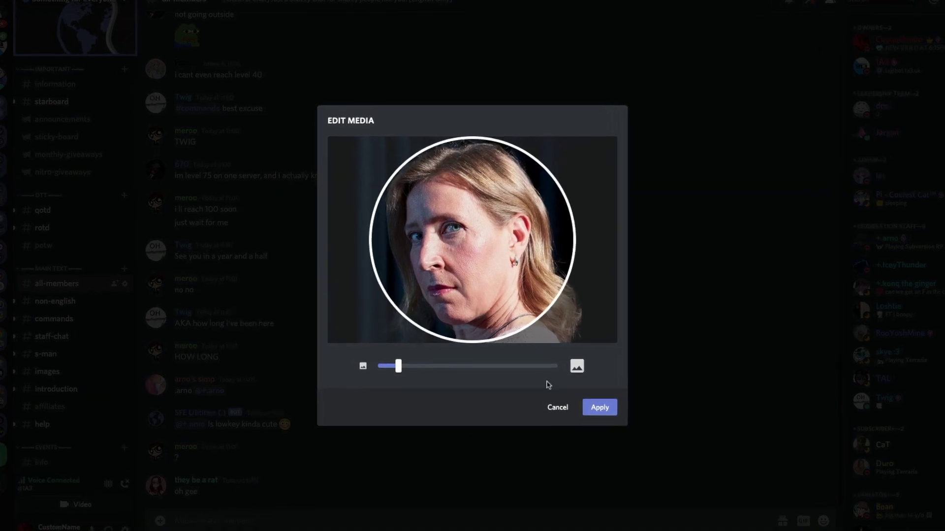
{"action": "left_click", "coordinate": [604, 411]}
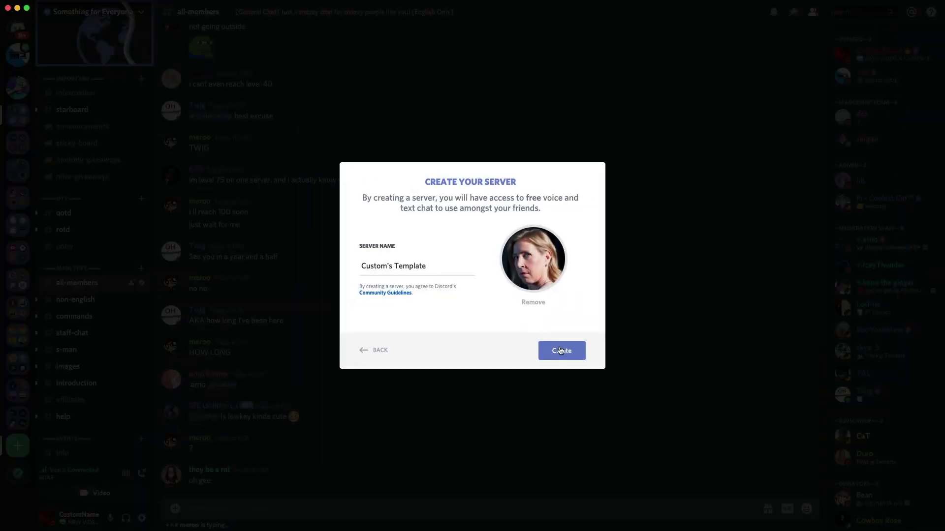
Create the server and invite the first friend in the invitation list.
{"action": "left_click", "coordinate": [561, 351]}
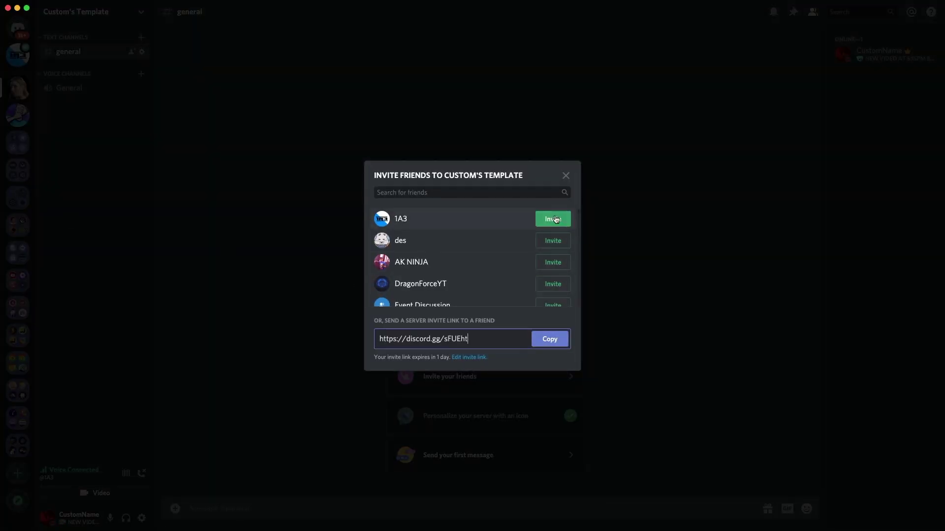
{"action": "left_click", "coordinate": [555, 220]}
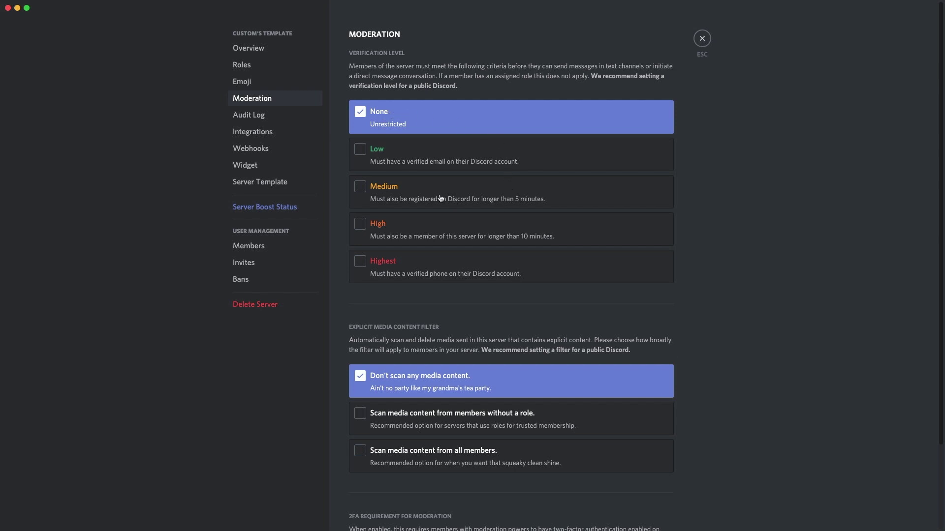
Set the verification level to Medium, have media content from all members scanned, and save the moderation changes.
{"action": "left_click", "coordinate": [423, 193]}
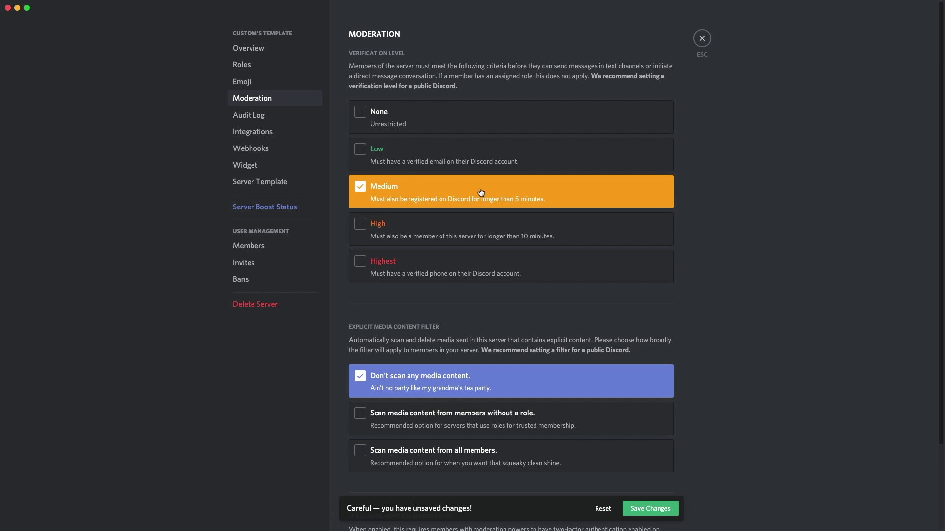
{"action": "scroll", "coordinate": [408, 239], "scroll_direction": "down", "scroll_amount": 3}
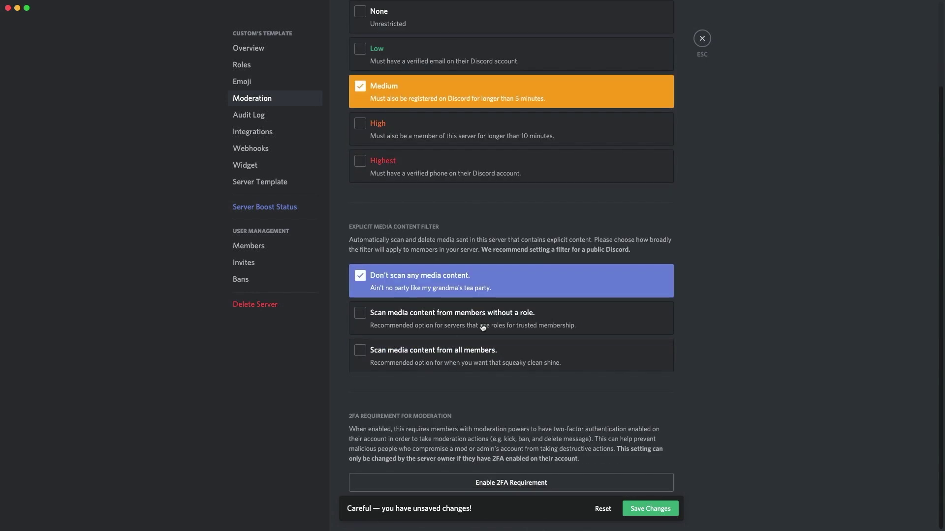
{"action": "left_click", "coordinate": [447, 352]}
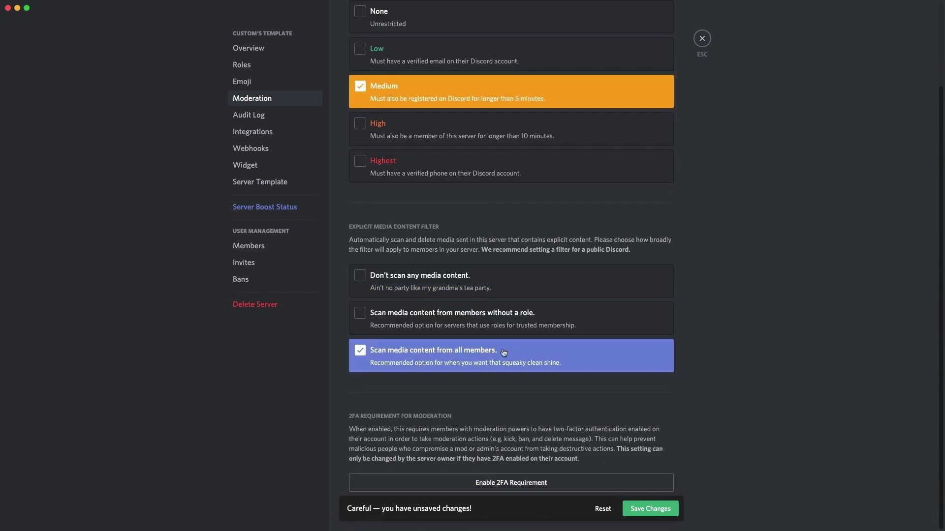
{"action": "left_click", "coordinate": [650, 509]}
Enable the 2FA requirement for moderation by entering the Discord authentication code.
{"action": "left_click", "coordinate": [503, 487]}
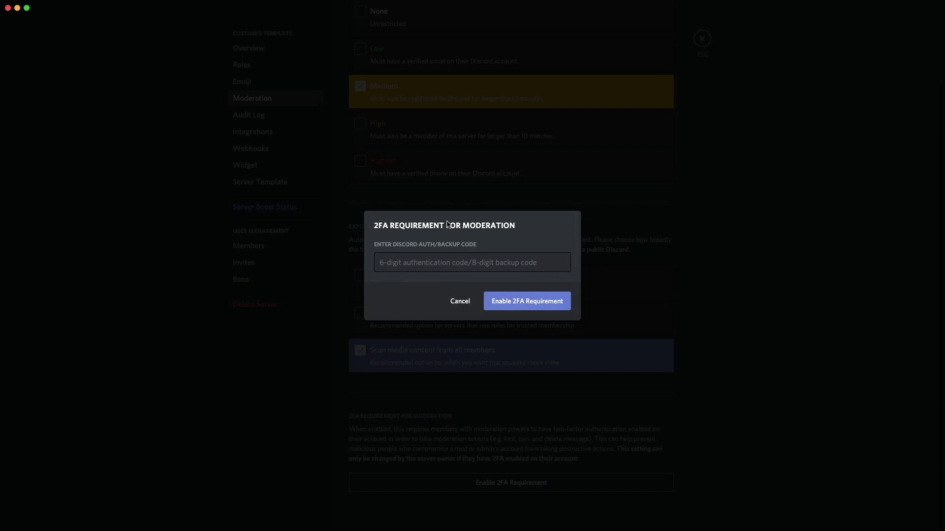
{"action": "left_click", "coordinate": [460, 302]}
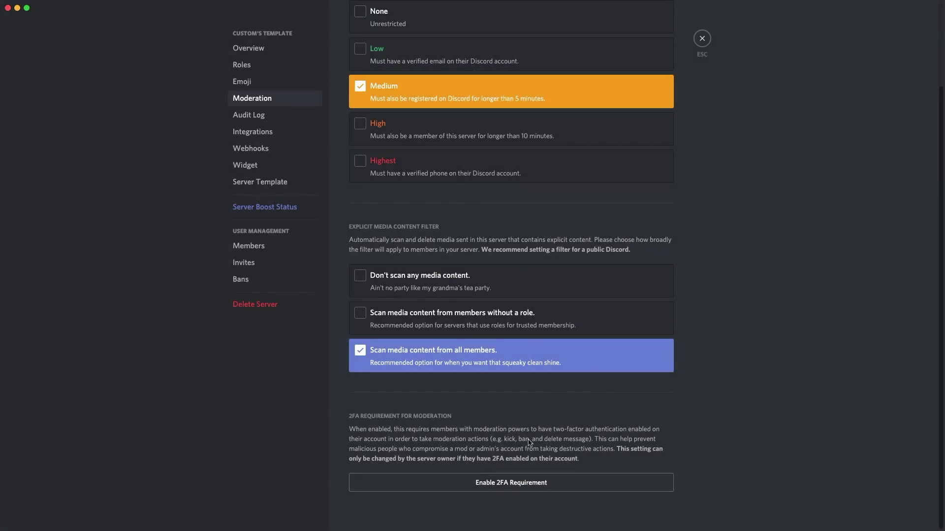
{"action": "left_click", "coordinate": [513, 484]}
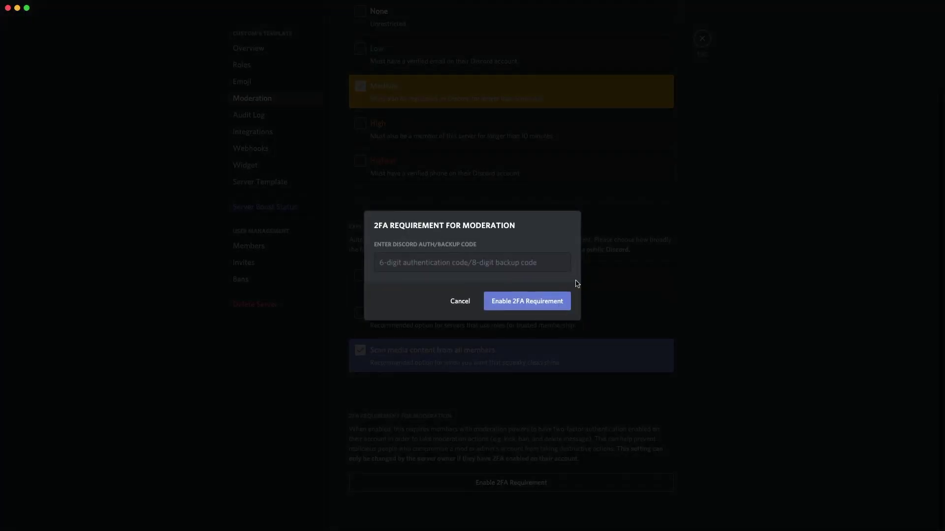
{"action": "left_click", "coordinate": [482, 267]}
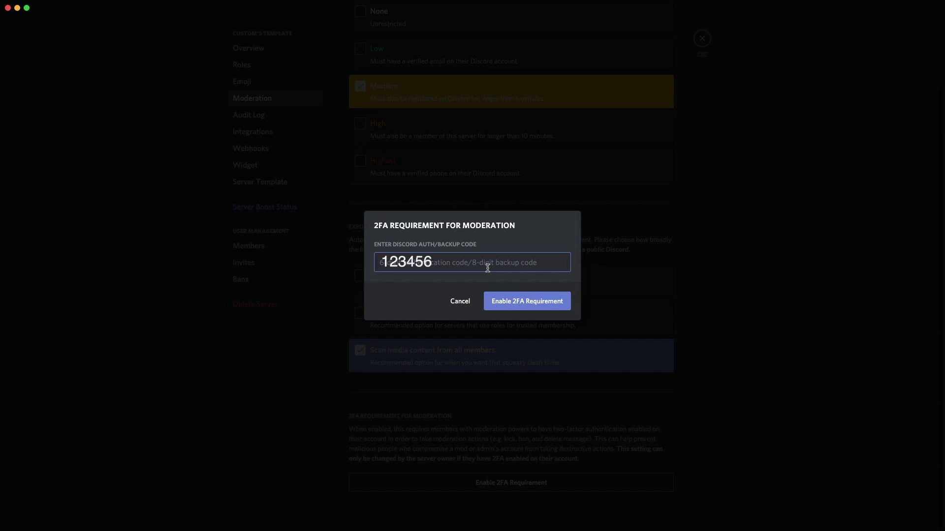
{"action": "key", "text": "Return"}
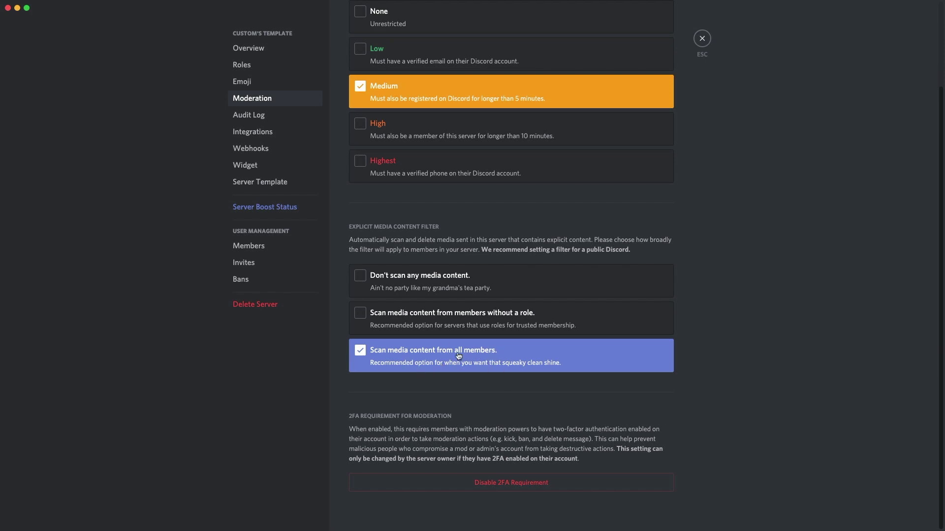
{"action": "scroll", "coordinate": [442, 368], "scroll_direction": "up", "scroll_amount": 3}
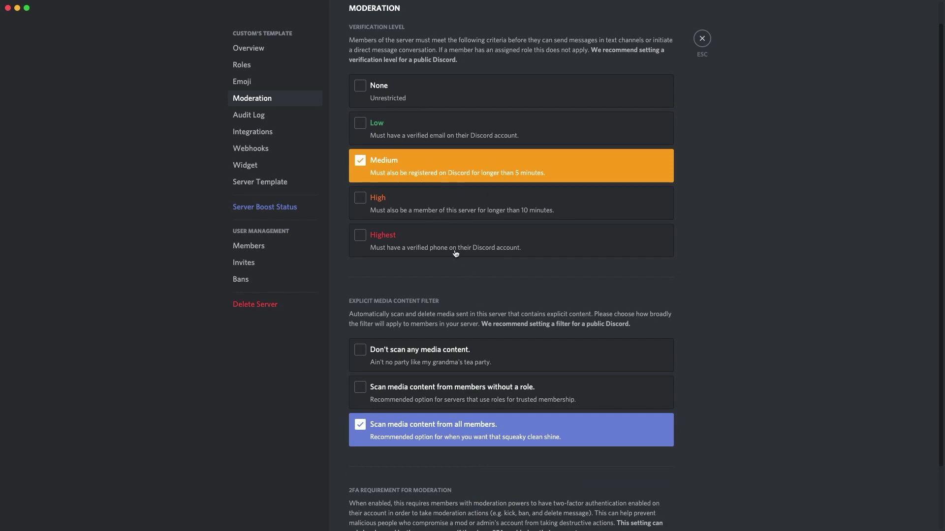
{"action": "scroll", "coordinate": [477, 282], "scroll_direction": "down", "scroll_amount": 3}
{"action": "scroll", "coordinate": [478, 281], "scroll_direction": "up", "scroll_amount": 3}
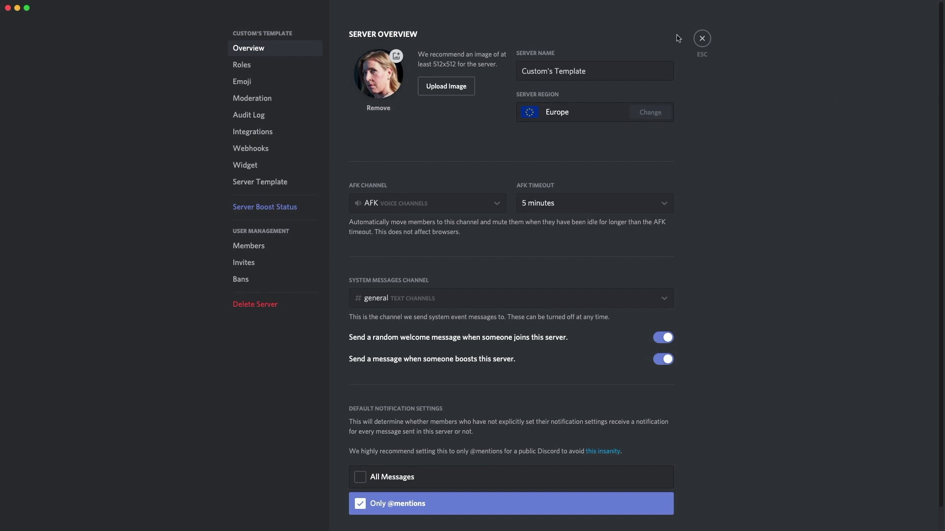
Choose Europe as the server region in the server overview.
{"action": "double_click", "coordinate": [548, 68]}
{"action": "left_click_drag", "start_coordinate": [547, 69], "coordinate": [592, 72]}
{"action": "left_click", "coordinate": [587, 140]}
{"action": "left_click", "coordinate": [651, 113]}
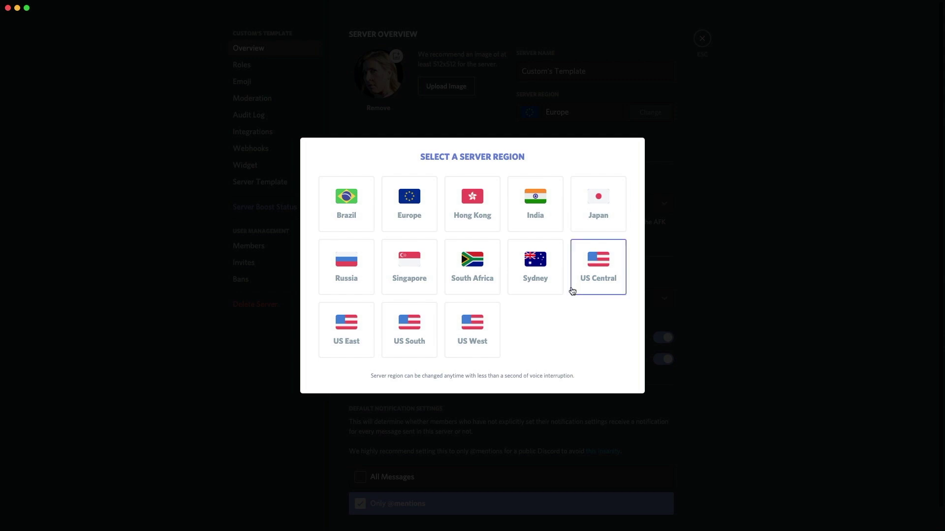
{"action": "left_click", "coordinate": [413, 213]}
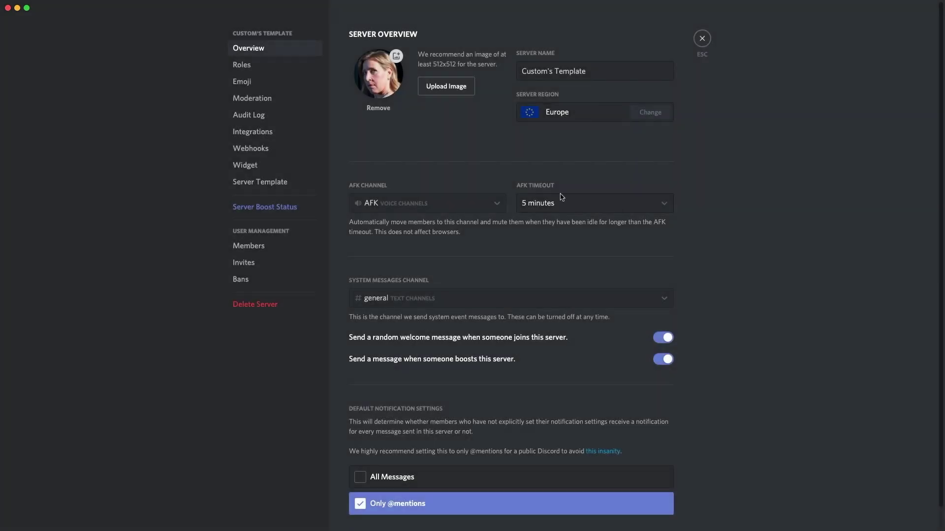
Review the AFK channel choices and set the AFK timeout to 15 minutes.
{"action": "left_click", "coordinate": [393, 208]}
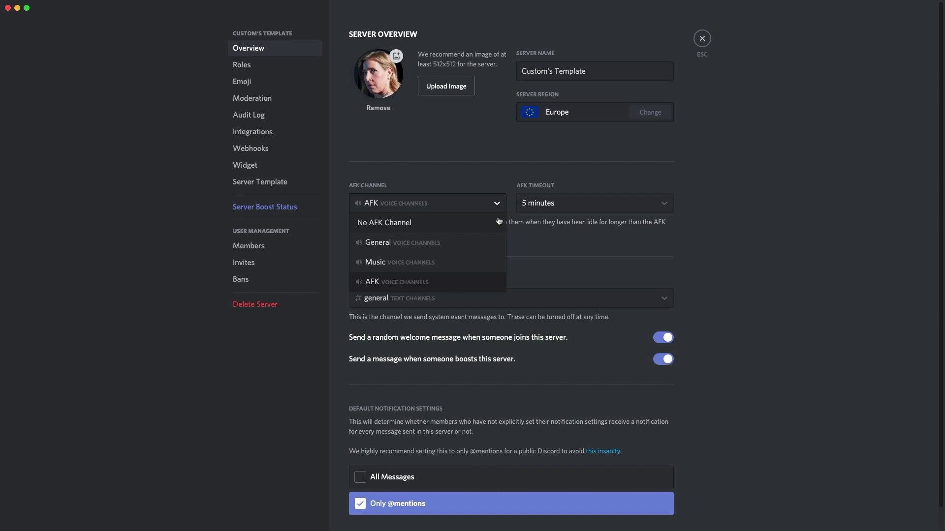
{"action": "left_click", "coordinate": [489, 172]}
{"action": "left_click", "coordinate": [563, 207]}
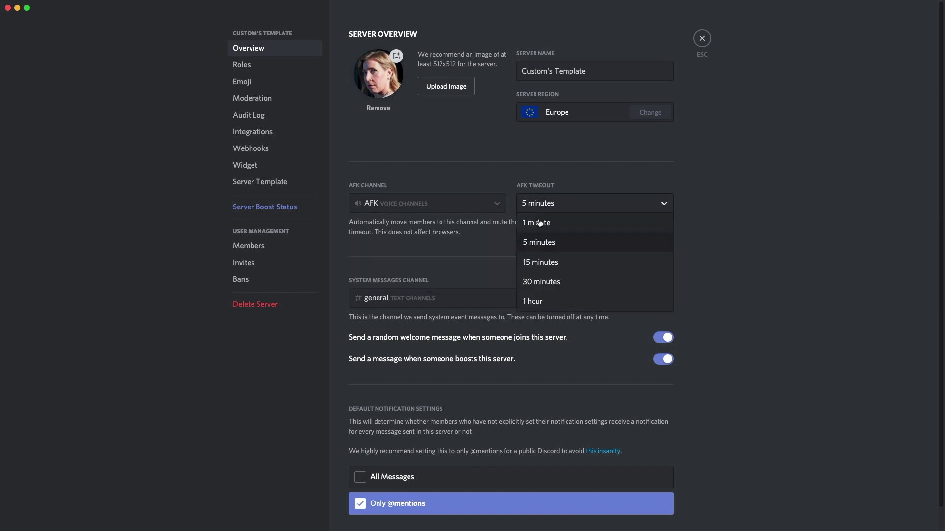
{"action": "left_click", "coordinate": [553, 263]}
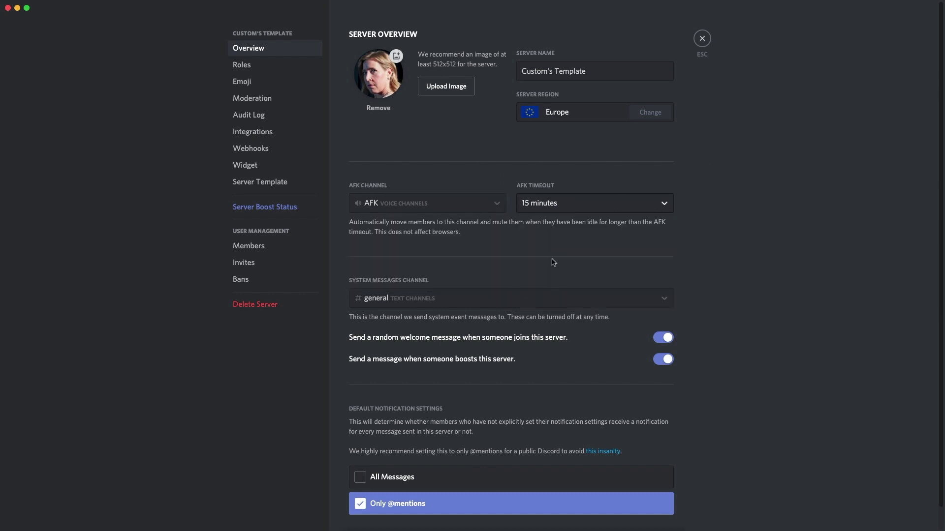
{"action": "left_click", "coordinate": [555, 206]}
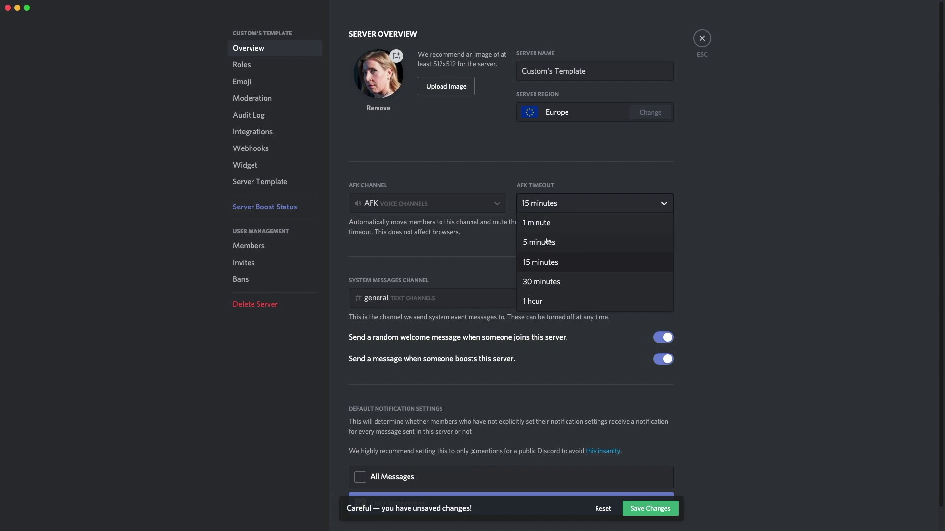
{"action": "left_click", "coordinate": [492, 255]}
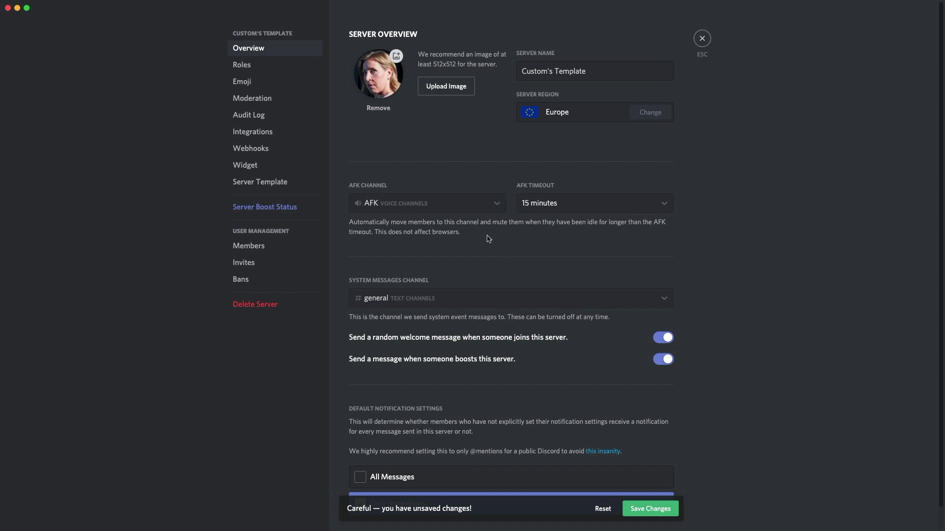
Turn off the random welcome message for new members and select general as the system messages channel.
{"action": "scroll", "coordinate": [486, 237], "scroll_direction": "down", "scroll_amount": 1}
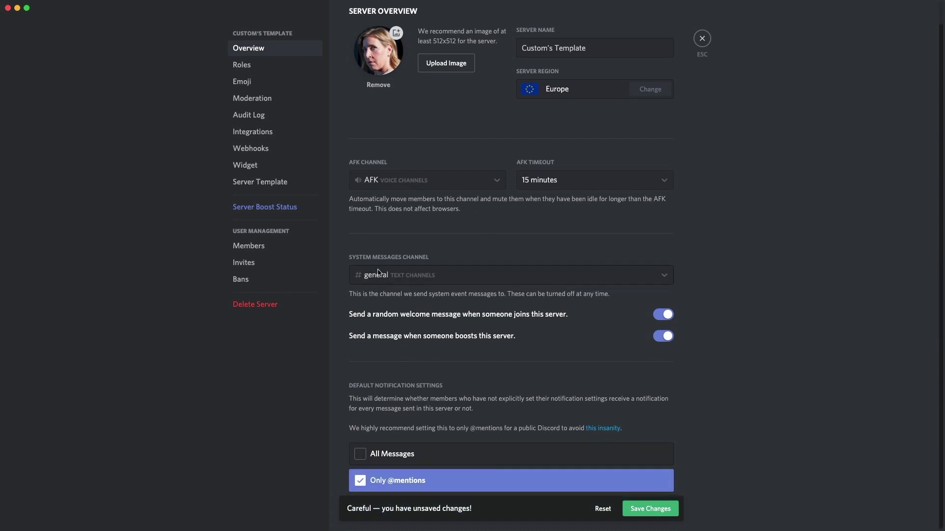
{"action": "left_click", "coordinate": [392, 276]}
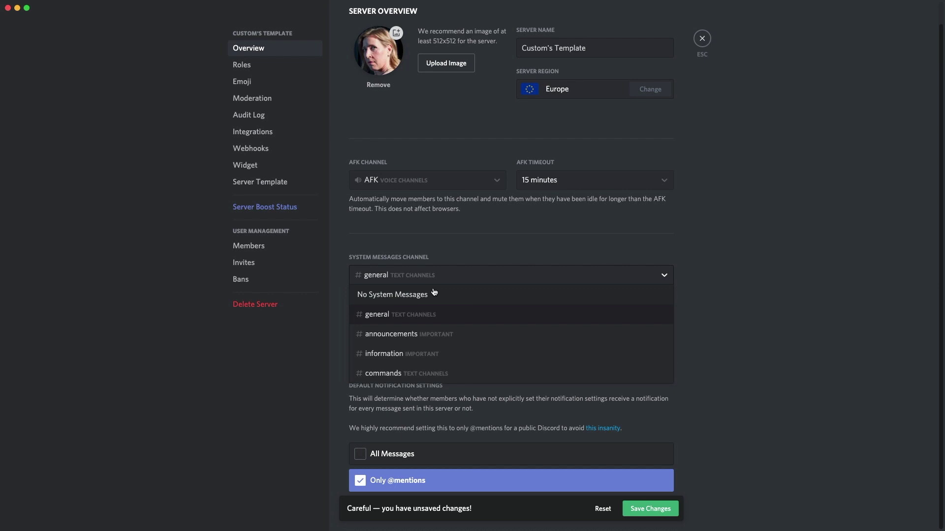
{"action": "left_click", "coordinate": [465, 256]}
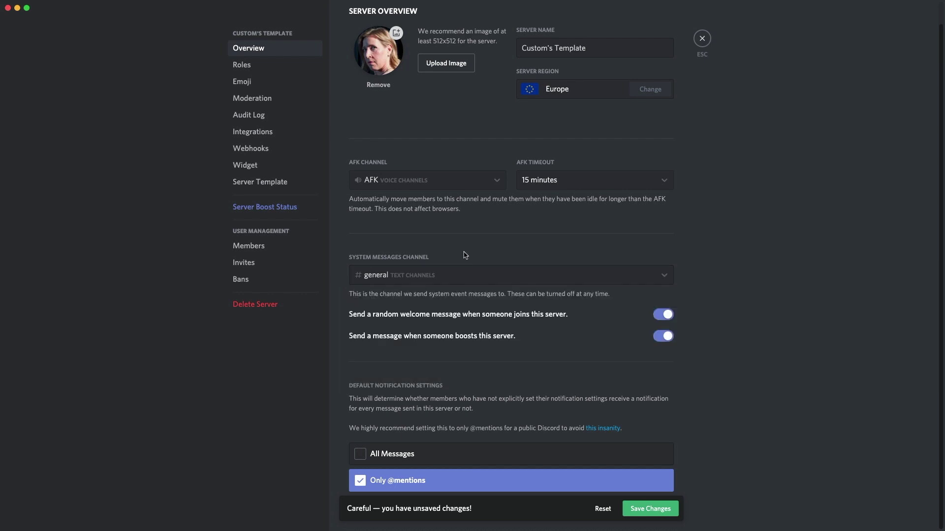
{"action": "left_click", "coordinate": [656, 318]}
{"action": "left_click", "coordinate": [389, 277]}
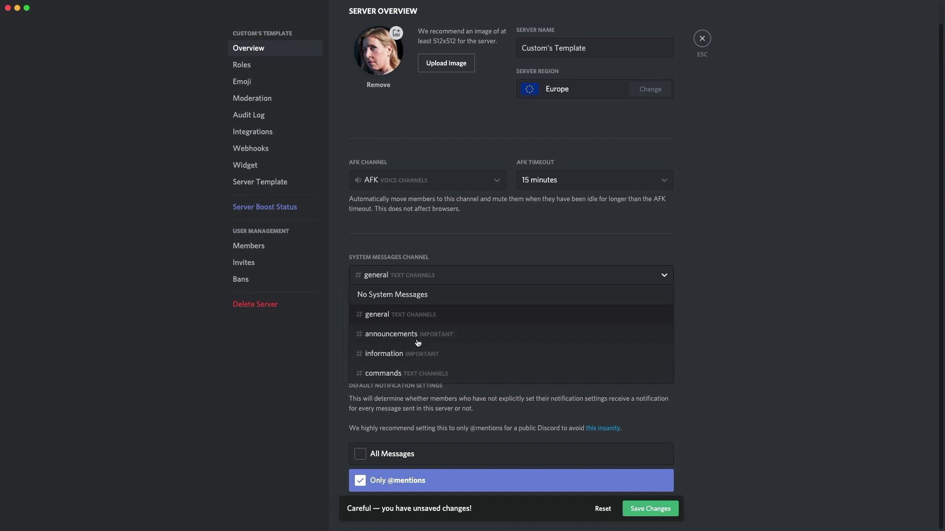
{"action": "left_click", "coordinate": [434, 316]}
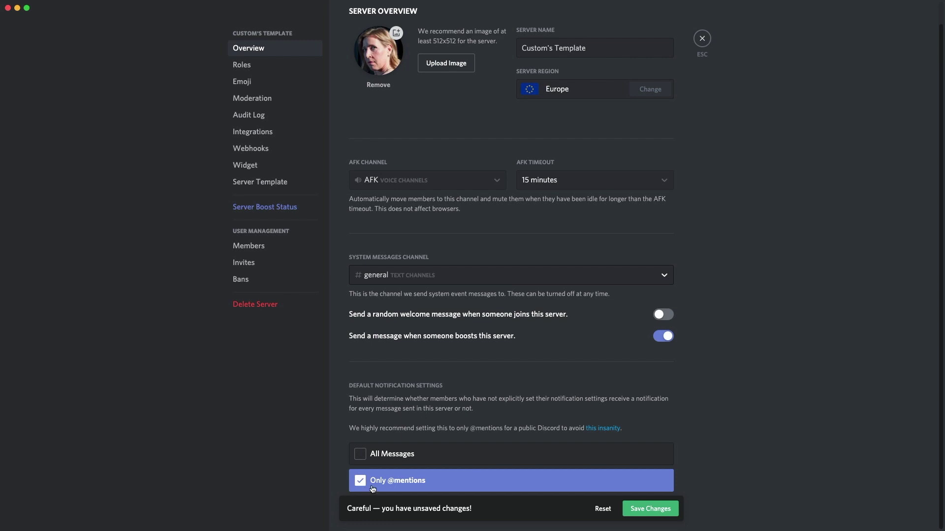
{"action": "left_click", "coordinate": [384, 457]}
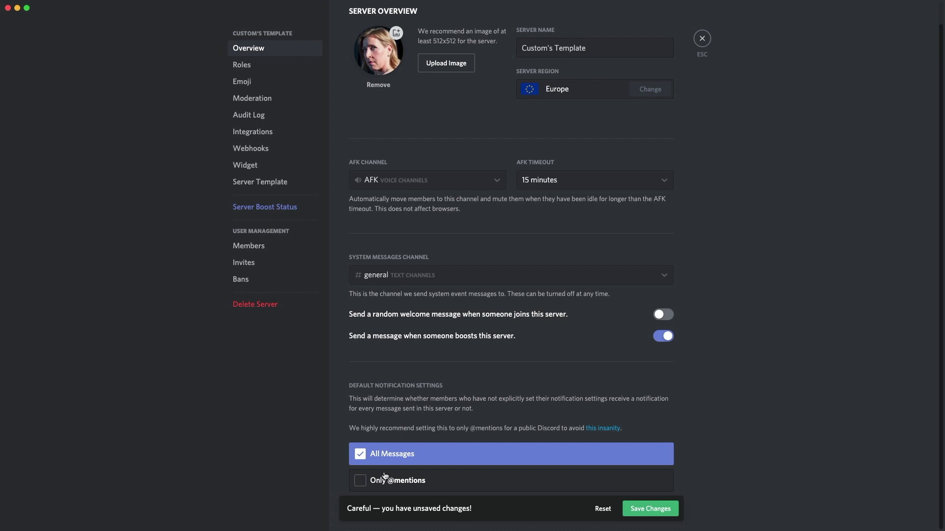
{"action": "left_click", "coordinate": [385, 476]}
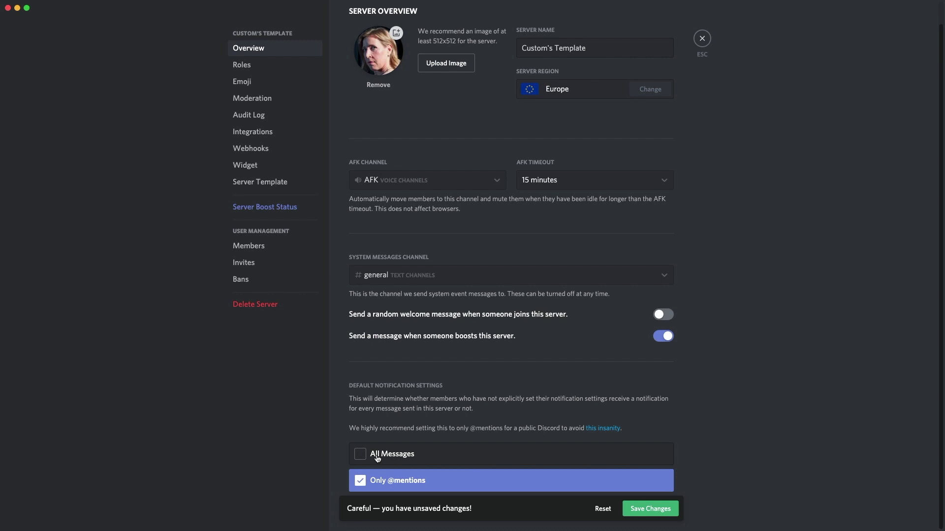
{"action": "left_click", "coordinate": [634, 508]}
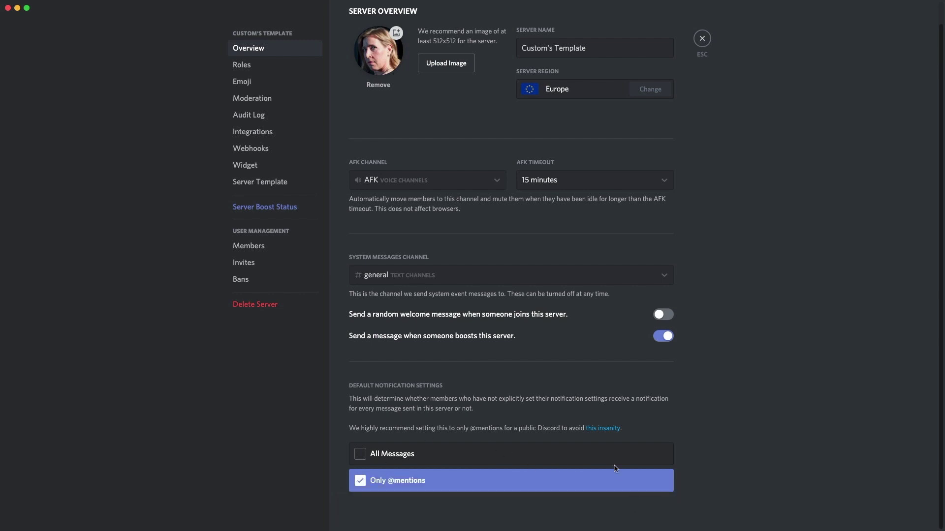
Leave the server settings and open the announcements channel's permissions for the Admin role.
{"action": "left_click", "coordinate": [703, 40]}
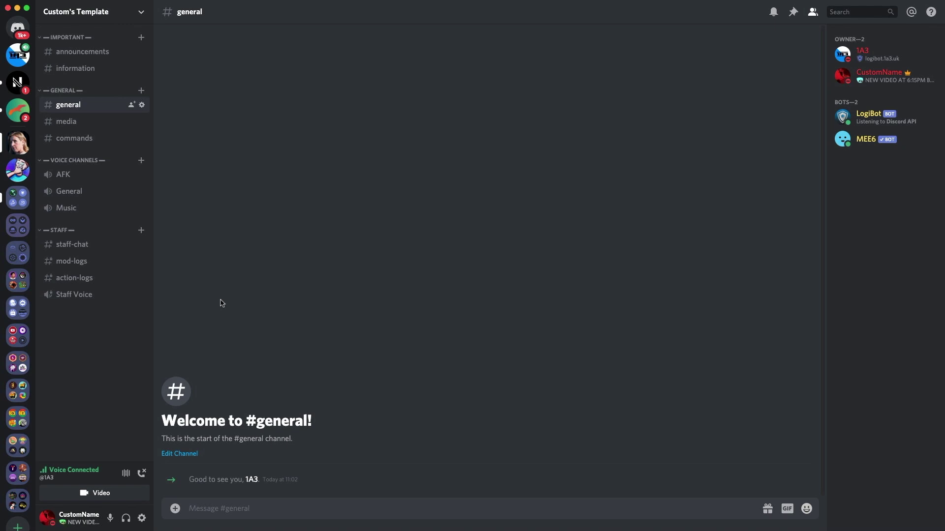
{"action": "left_click", "coordinate": [68, 57]}
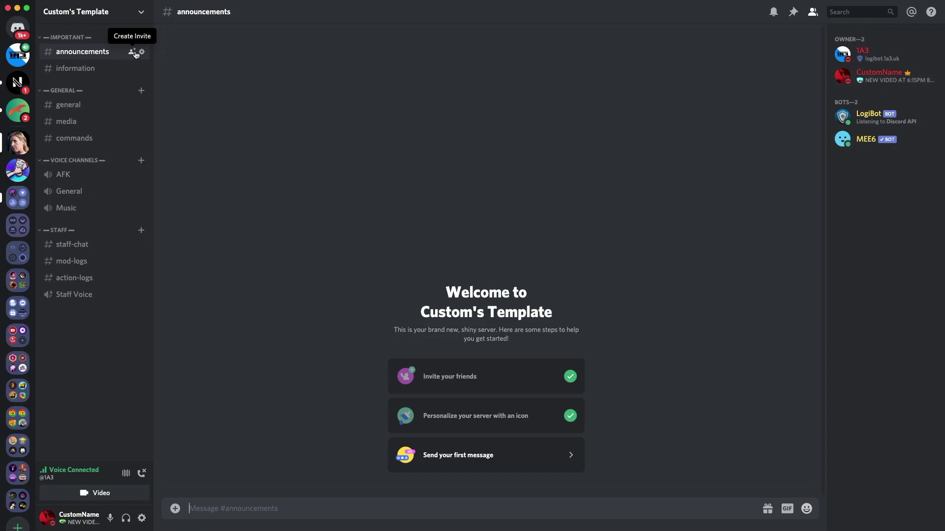
{"action": "left_click", "coordinate": [141, 52]}
{"action": "left_click", "coordinate": [288, 68]}
{"action": "left_click", "coordinate": [365, 98]}
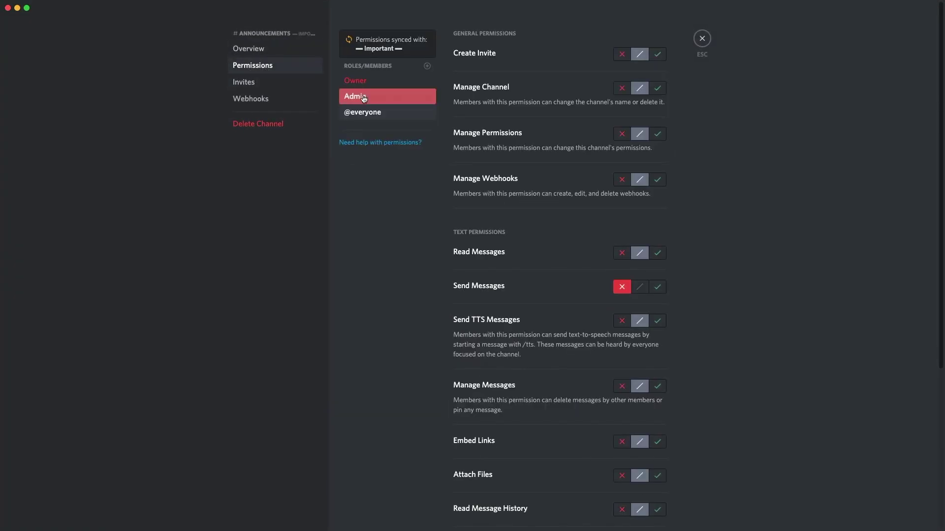
{"action": "left_click", "coordinate": [366, 82]}
{"action": "left_click", "coordinate": [370, 96]}
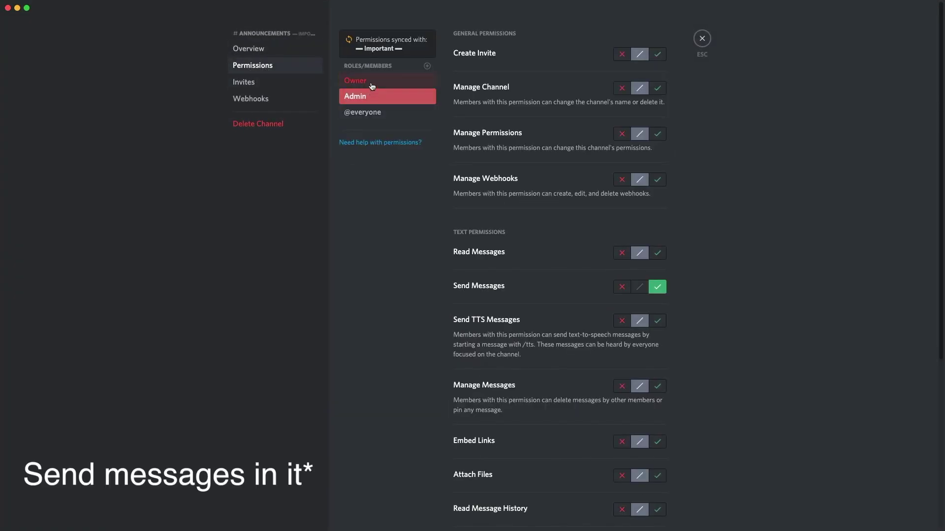
{"action": "left_click", "coordinate": [371, 84]}
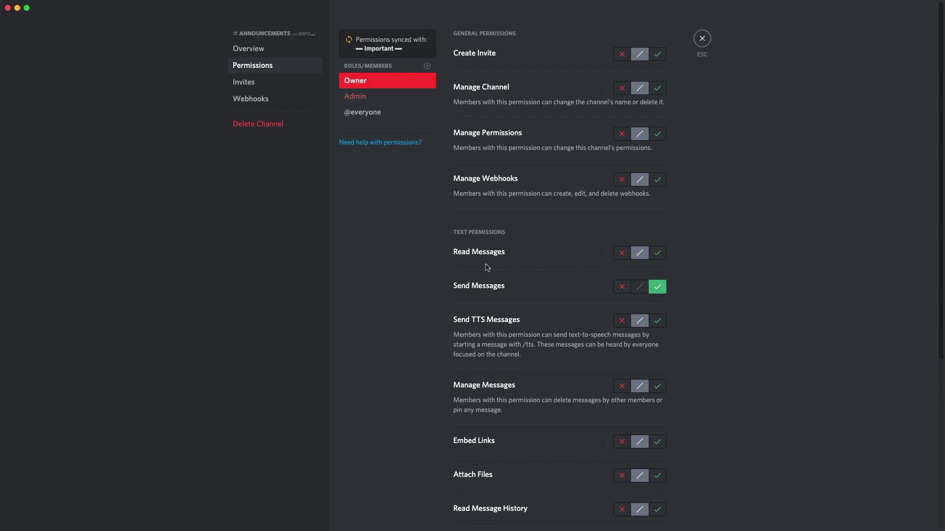
{"action": "scroll", "coordinate": [629, 289], "scroll_direction": "down", "scroll_amount": 5}
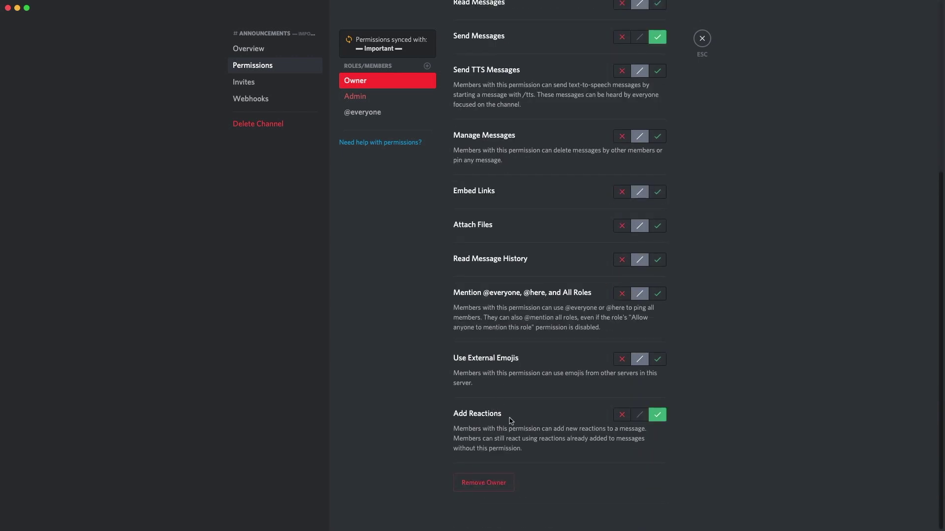
{"action": "left_click", "coordinate": [370, 97]}
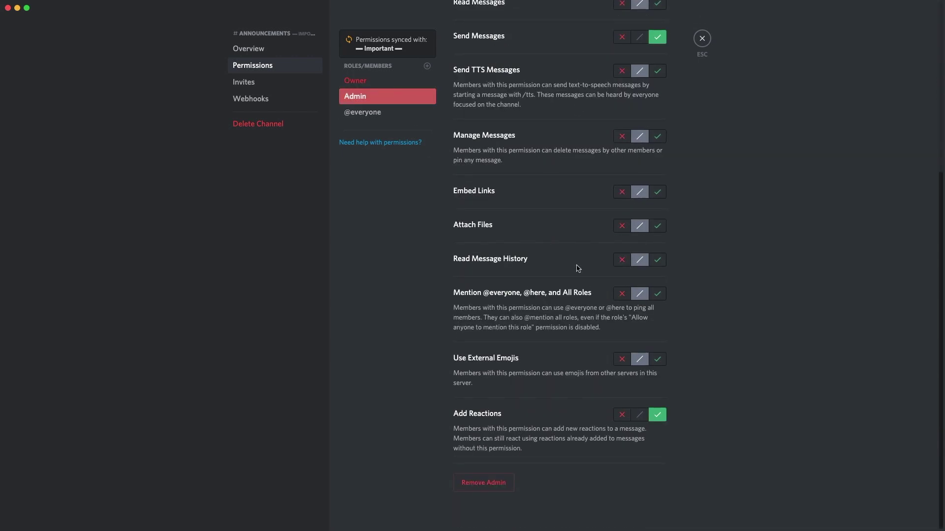
{"action": "left_click", "coordinate": [383, 114]}
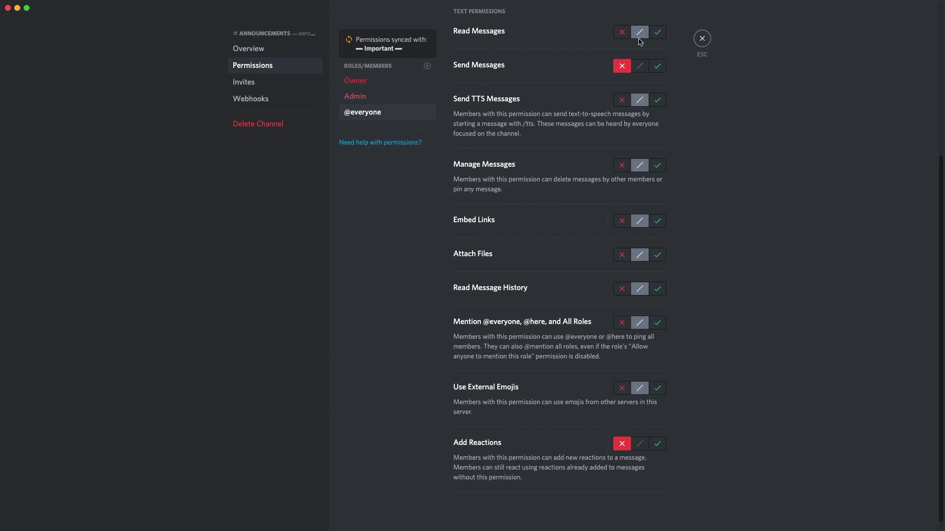
{"action": "scroll", "coordinate": [537, 142], "scroll_direction": "up", "scroll_amount": 5}
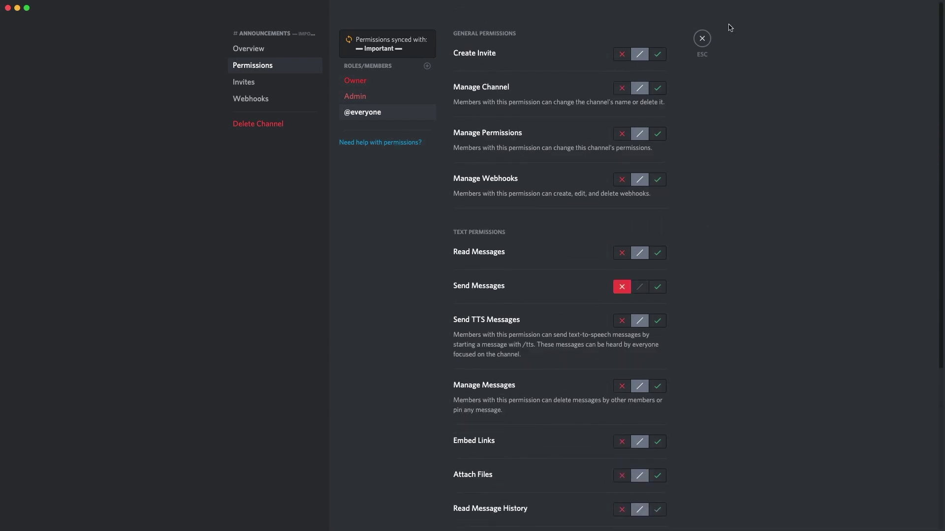
{"action": "left_click", "coordinate": [702, 39]}
{"action": "left_click", "coordinate": [133, 72]}
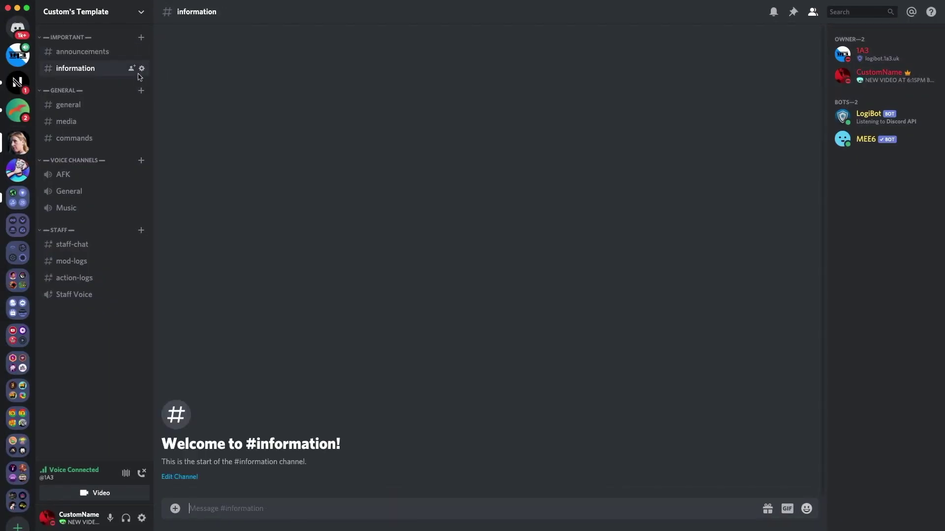
{"action": "left_click", "coordinate": [148, 72]}
{"action": "left_click", "coordinate": [267, 71]}
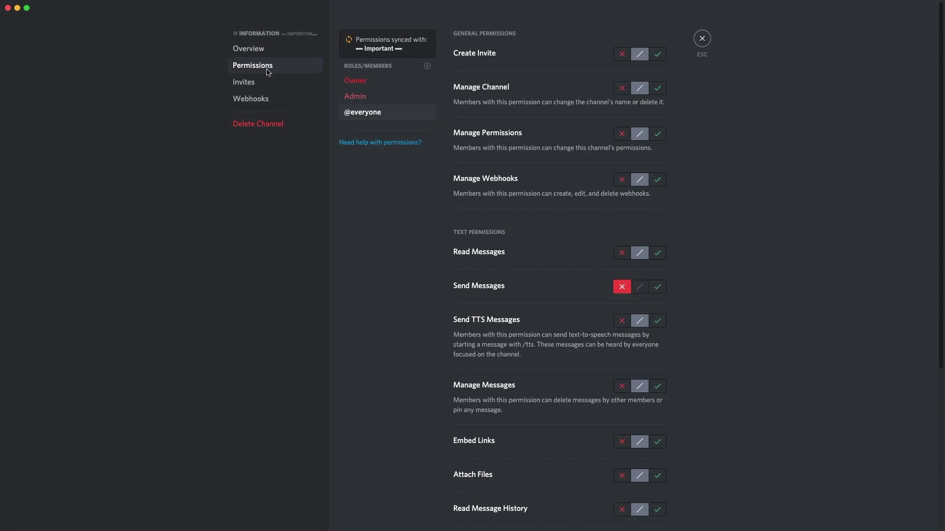
{"action": "left_click", "coordinate": [376, 85]}
{"action": "scroll", "coordinate": [525, 201], "scroll_direction": "down", "scroll_amount": 5}
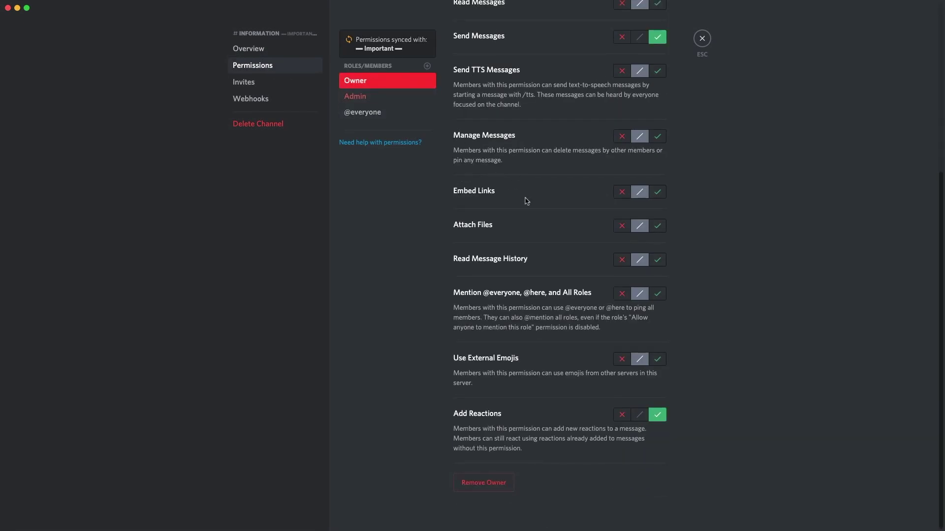
{"action": "left_click", "coordinate": [391, 101]}
{"action": "scroll", "coordinate": [541, 199], "scroll_direction": "up", "scroll_amount": 5}
{"action": "left_click", "coordinate": [401, 114]}
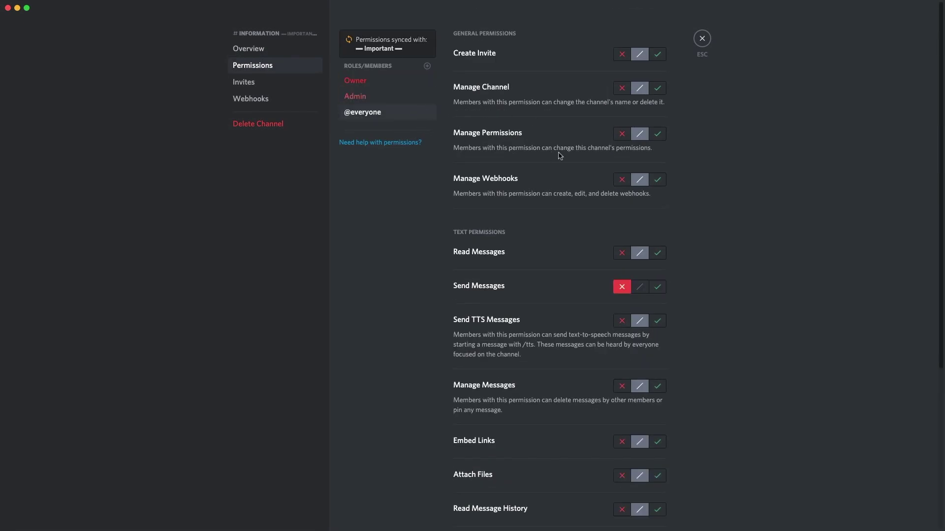
{"action": "scroll", "coordinate": [560, 156], "scroll_direction": "down", "scroll_amount": 5}
{"action": "left_click", "coordinate": [703, 38]}
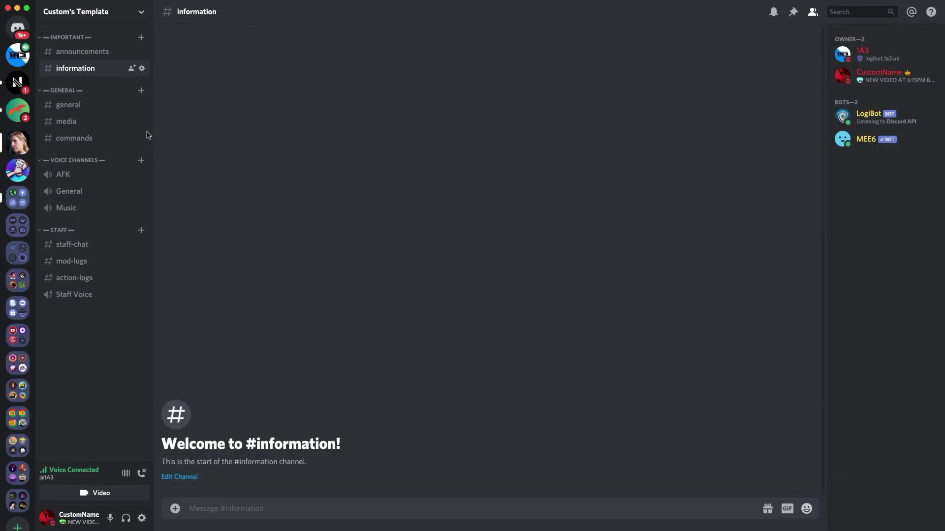
Check the Muted role's message and reaction permissions in the general text channel, and close its settings.
{"action": "left_click", "coordinate": [112, 105]}
{"action": "left_click", "coordinate": [142, 105]}
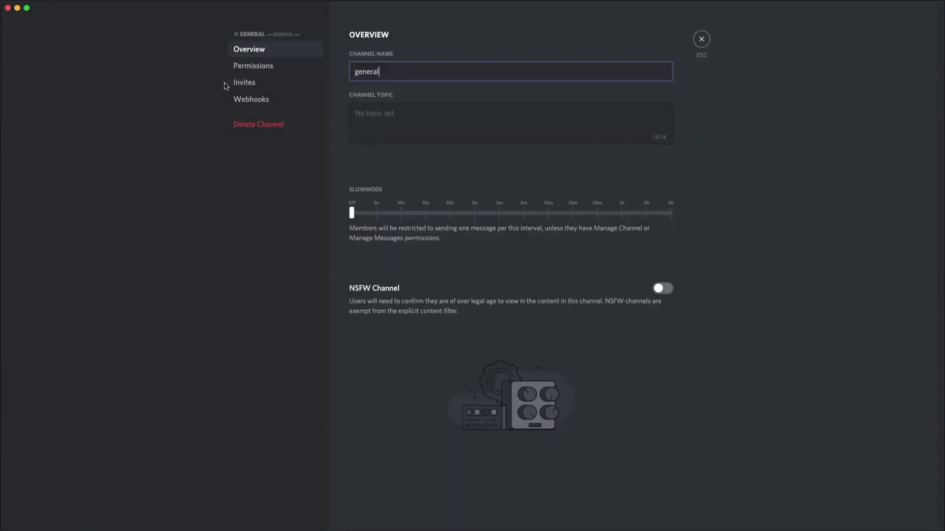
{"action": "left_click", "coordinate": [272, 72]}
{"action": "left_click", "coordinate": [413, 81]}
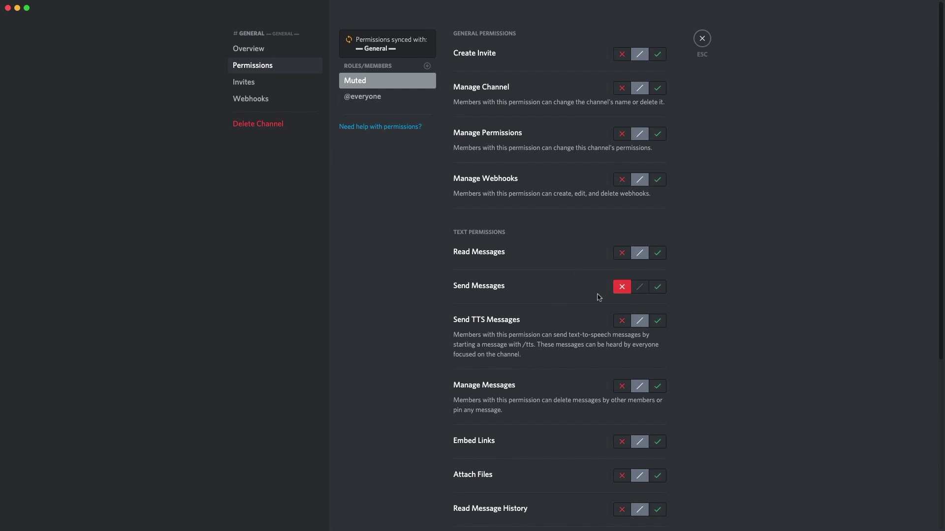
{"action": "scroll", "coordinate": [599, 298], "scroll_direction": "down", "scroll_amount": 4}
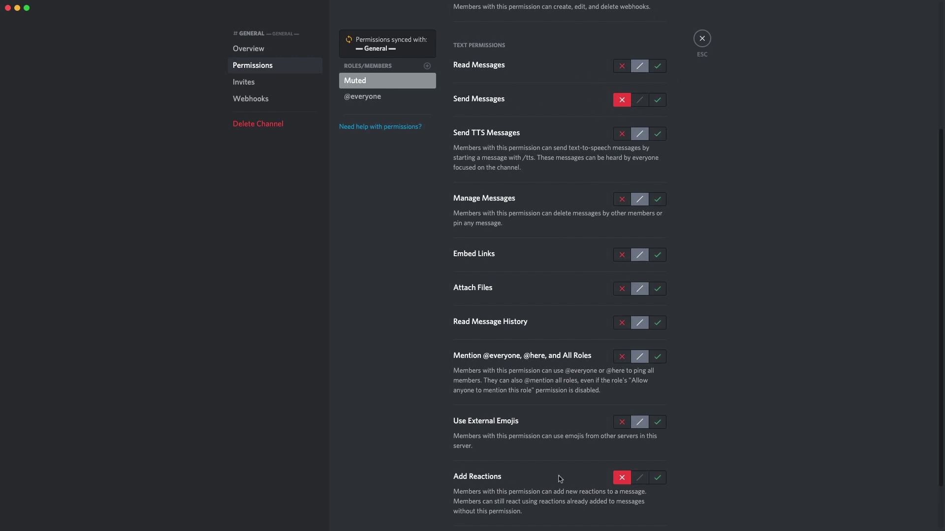
{"action": "left_click", "coordinate": [702, 38]}
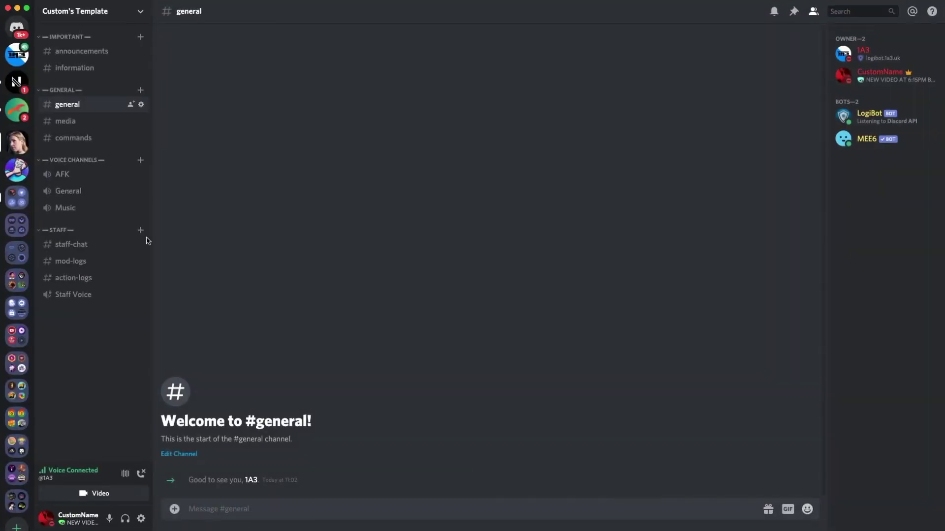
{"action": "left_click", "coordinate": [142, 124]}
{"action": "left_click", "coordinate": [282, 65]}
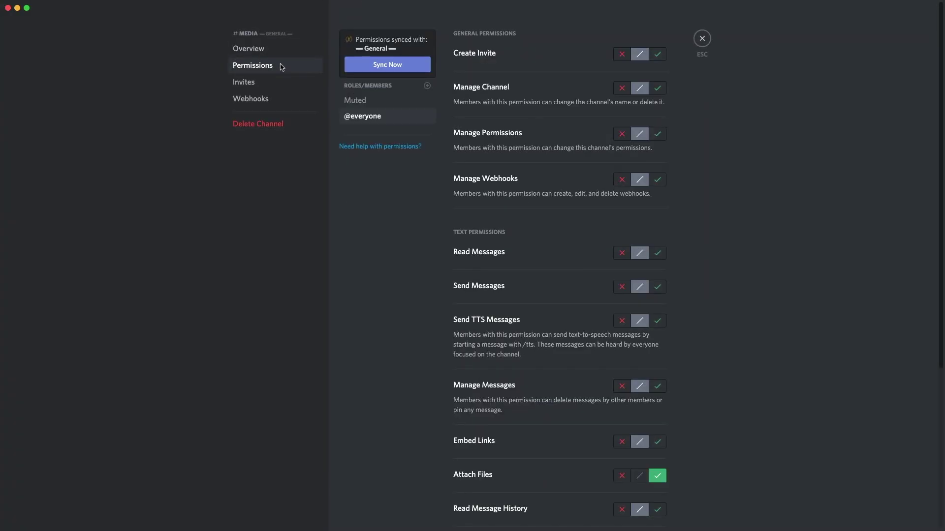
{"action": "left_click", "coordinate": [394, 102]}
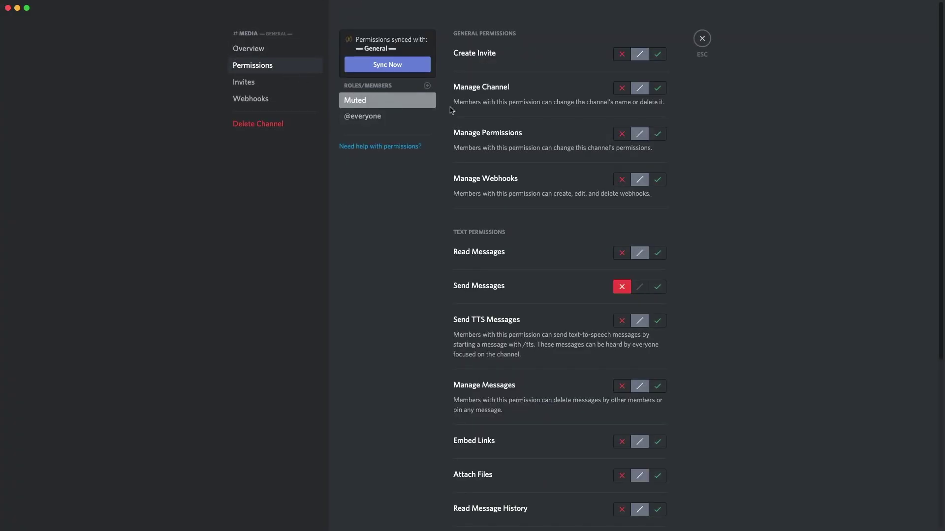
{"action": "left_click", "coordinate": [363, 117]}
{"action": "scroll", "coordinate": [537, 202], "scroll_direction": "down", "scroll_amount": 5}
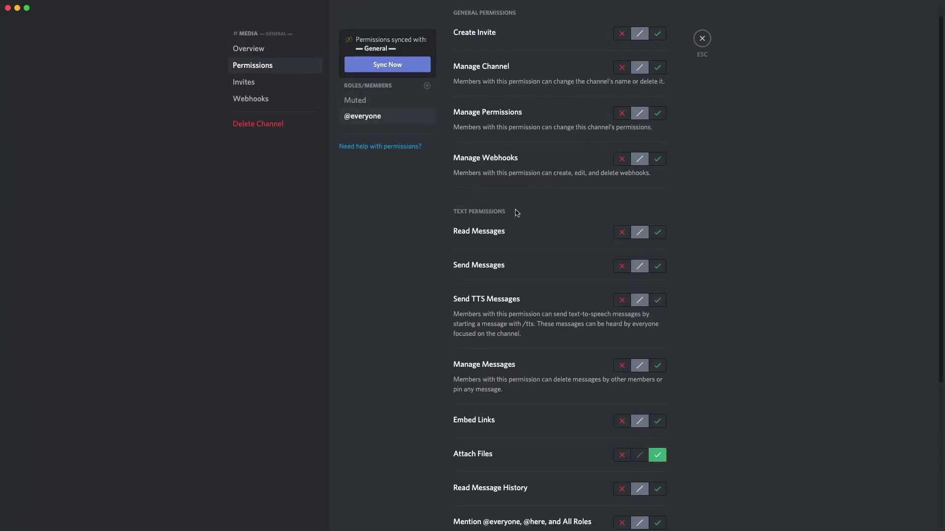
{"action": "left_click", "coordinate": [703, 39]}
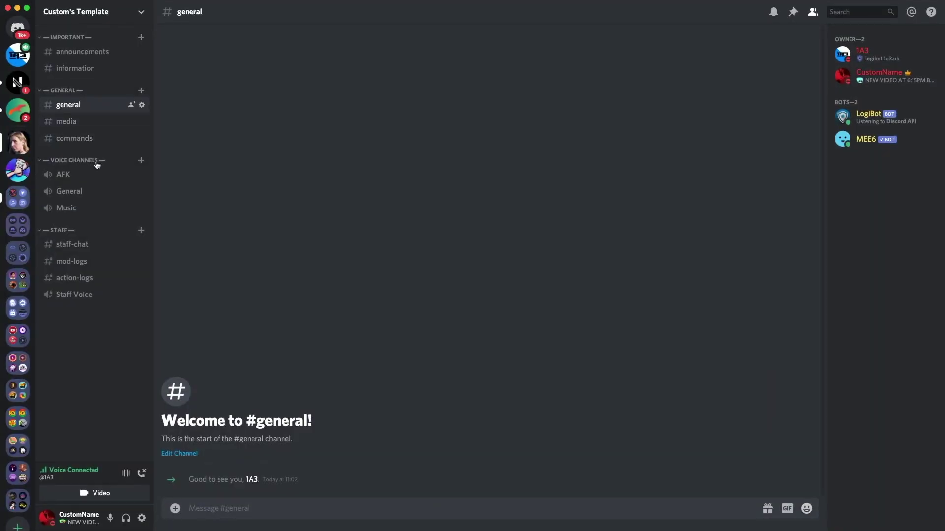
{"action": "left_click", "coordinate": [74, 139]}
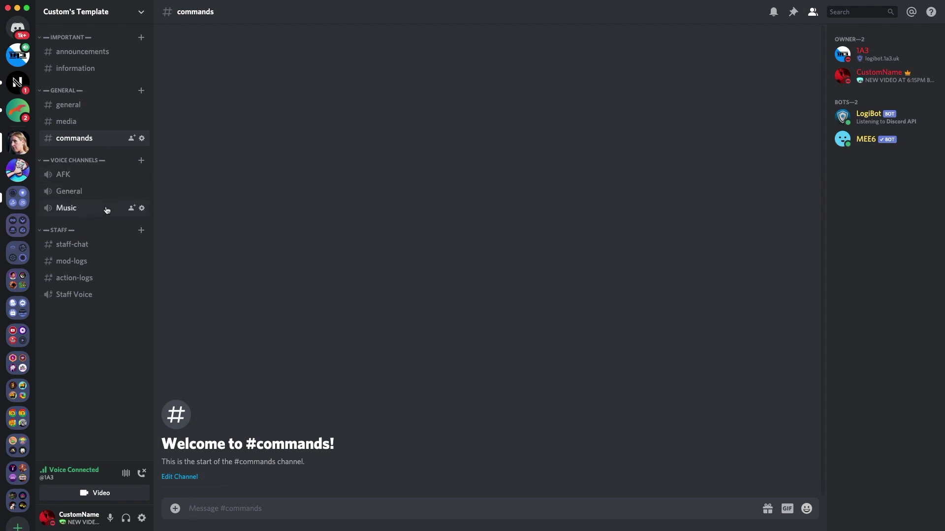
{"action": "left_click", "coordinate": [142, 175]}
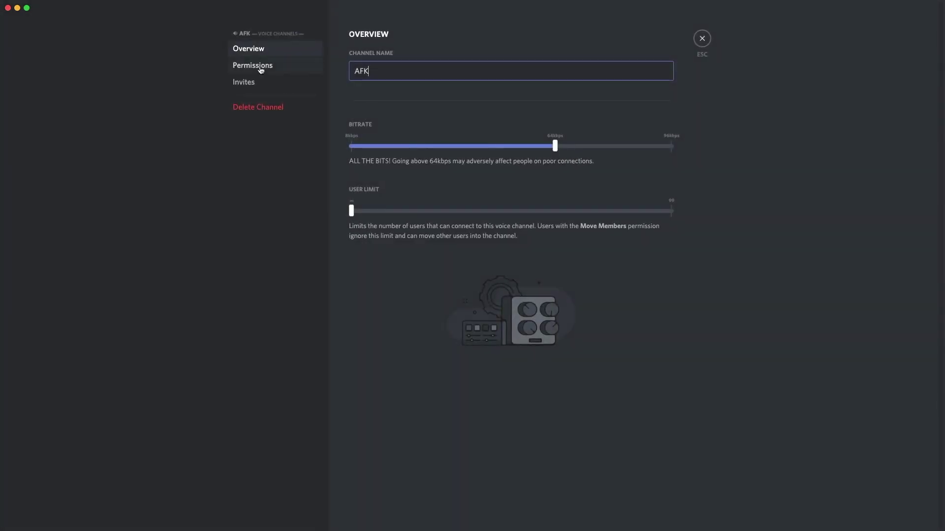
{"action": "left_click", "coordinate": [261, 70]}
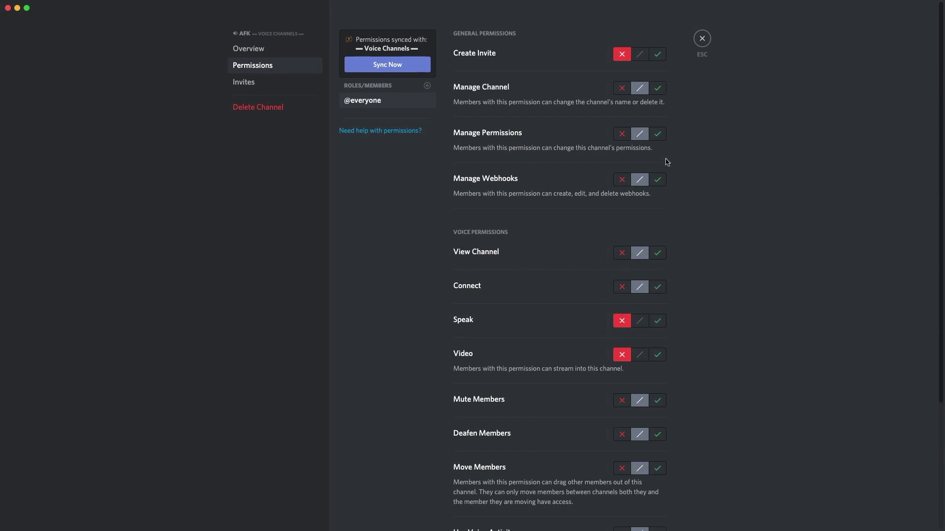
{"action": "scroll", "coordinate": [565, 239], "scroll_direction": "down", "scroll_amount": 3}
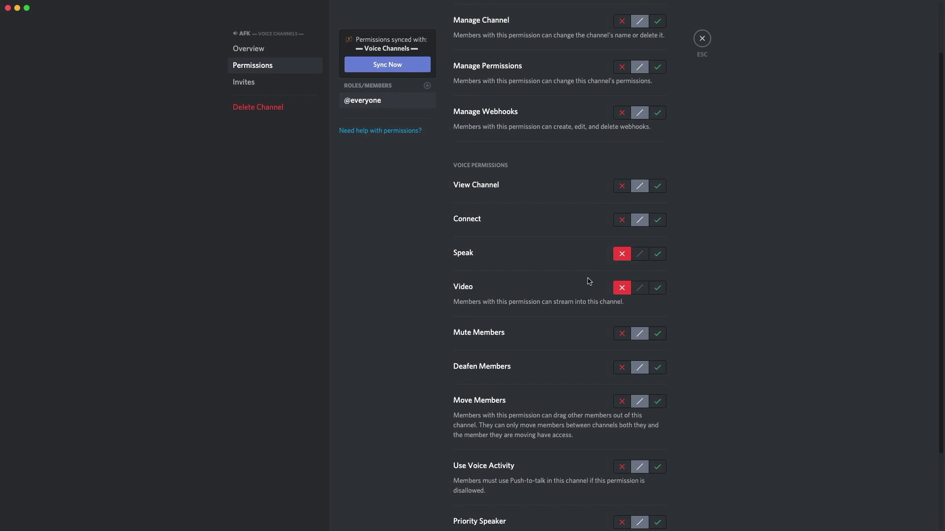
{"action": "scroll", "coordinate": [589, 281], "scroll_direction": "down", "scroll_amount": 4}
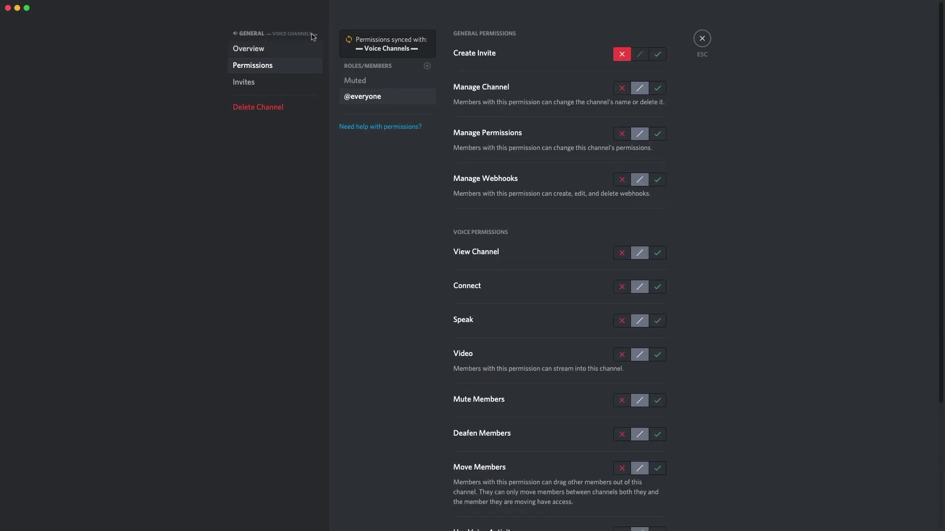
{"action": "scroll", "coordinate": [538, 211], "scroll_direction": "down", "scroll_amount": 5}
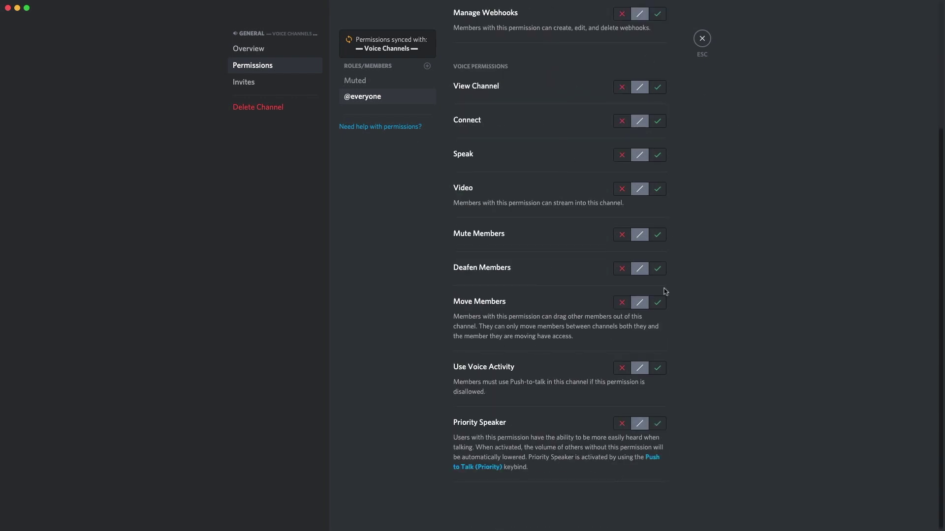
{"action": "scroll", "coordinate": [500, 211], "scroll_direction": "up", "scroll_amount": 5}
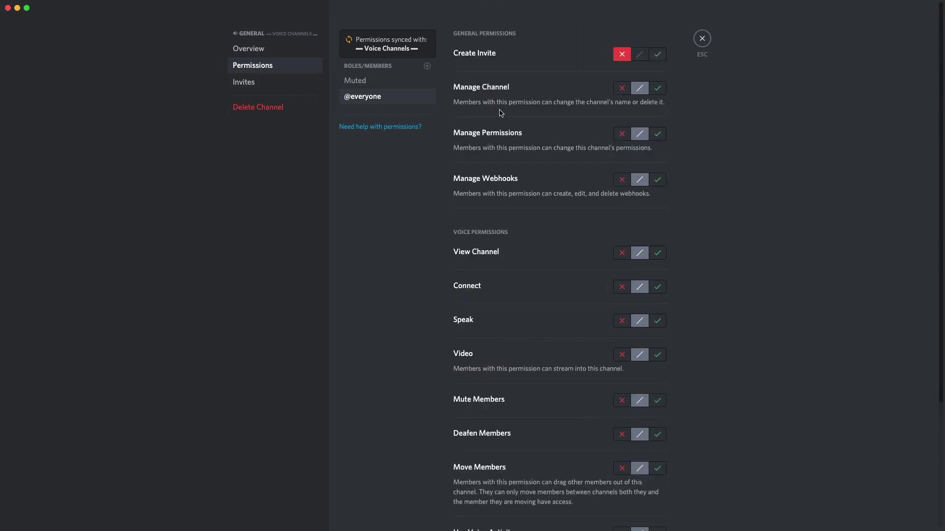
{"action": "left_click", "coordinate": [385, 82]}
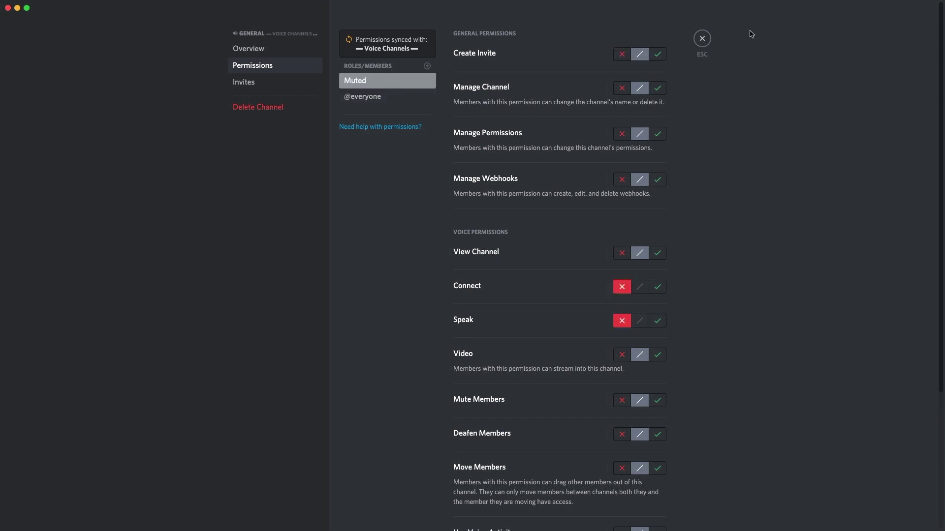
{"action": "left_click", "coordinate": [702, 39]}
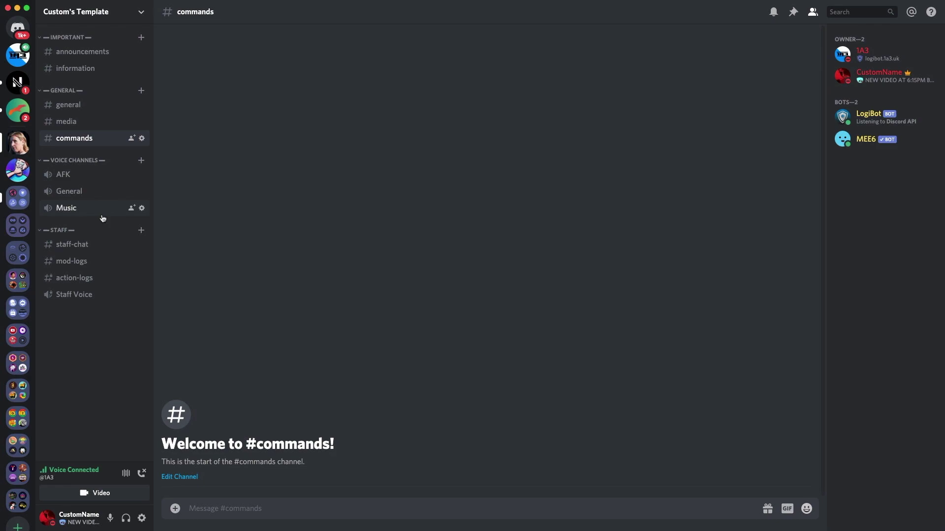
{"action": "left_click", "coordinate": [142, 245]}
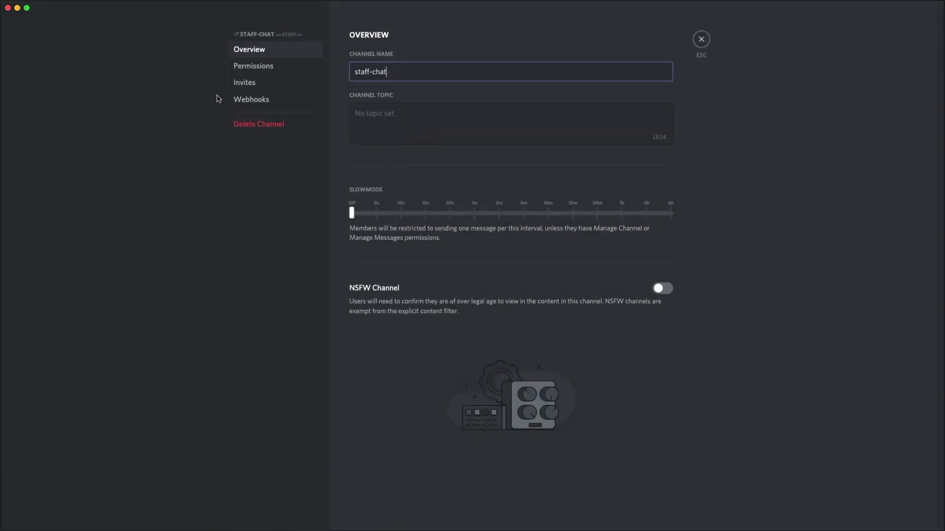
{"action": "left_click", "coordinate": [266, 74]}
{"action": "left_click", "coordinate": [378, 112]}
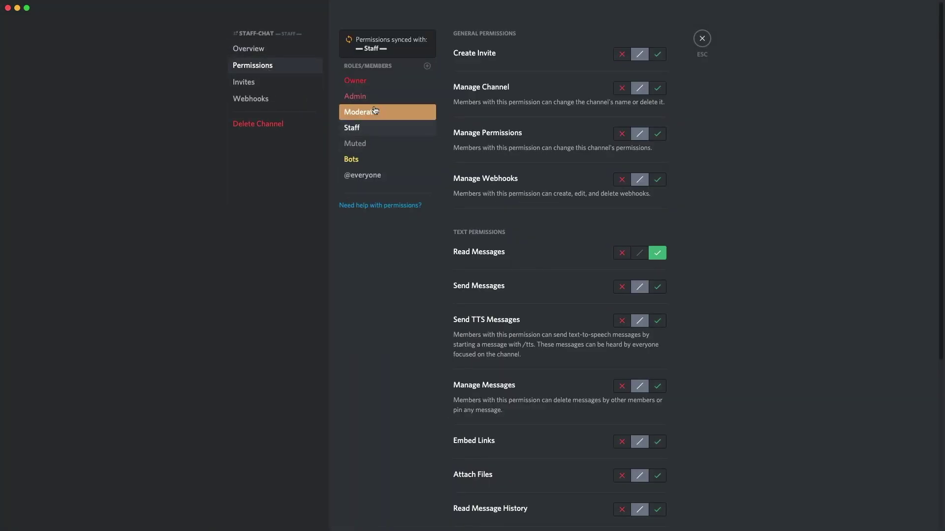
{"action": "left_click", "coordinate": [375, 81]}
{"action": "left_click", "coordinate": [365, 144]}
{"action": "left_click", "coordinate": [368, 159]}
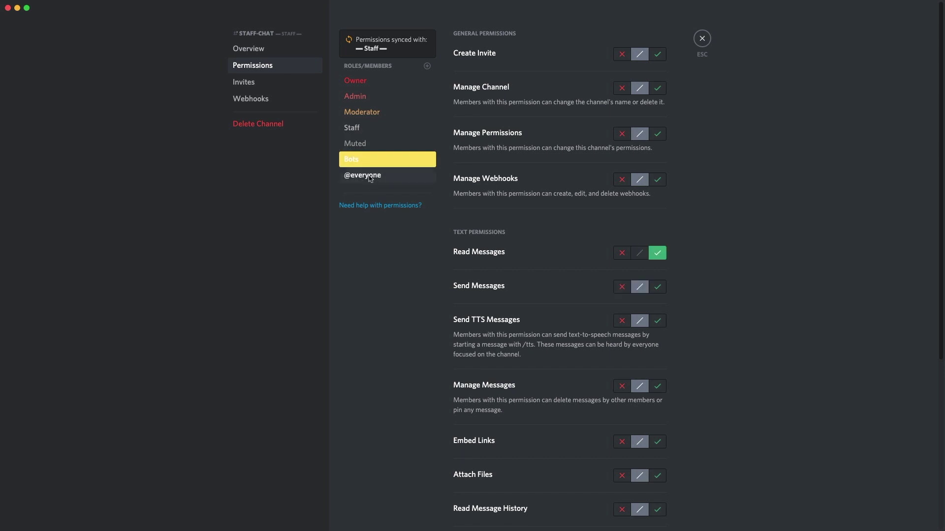
{"action": "left_click", "coordinate": [371, 178]}
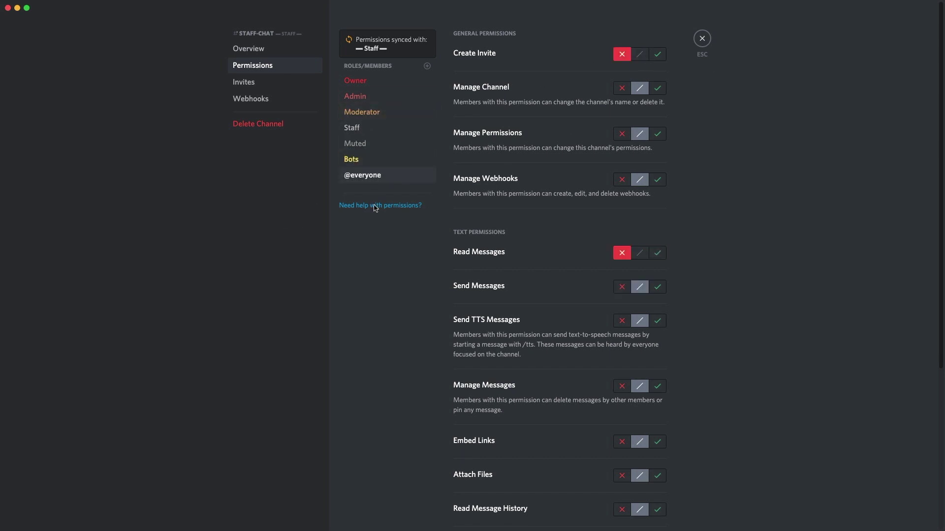
Review the staff-chat permissions for Owner, Admin, Moderator, Staff, Muted and Bots, and close the channel settings.
{"action": "left_click", "coordinate": [387, 83]}
{"action": "scroll", "coordinate": [535, 210], "scroll_direction": "down", "scroll_amount": 5}
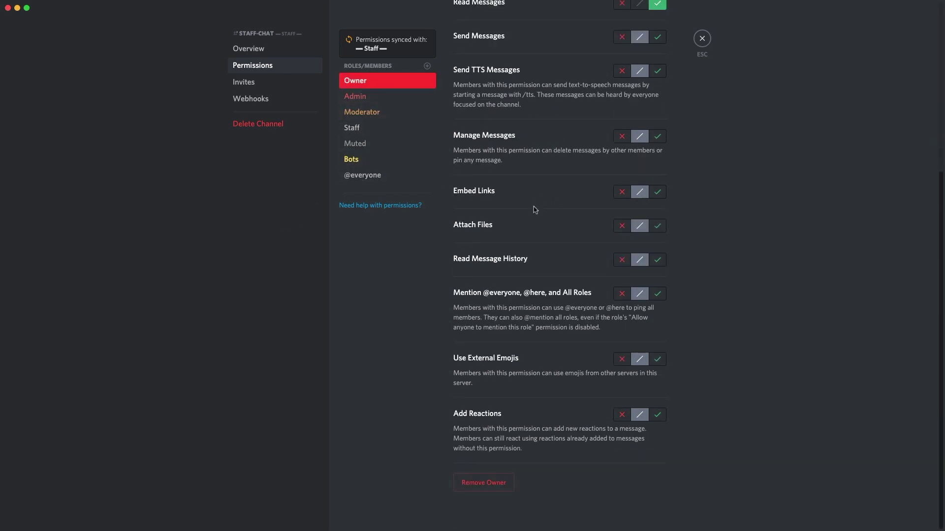
{"action": "left_click", "coordinate": [380, 98]}
{"action": "left_click", "coordinate": [375, 114]}
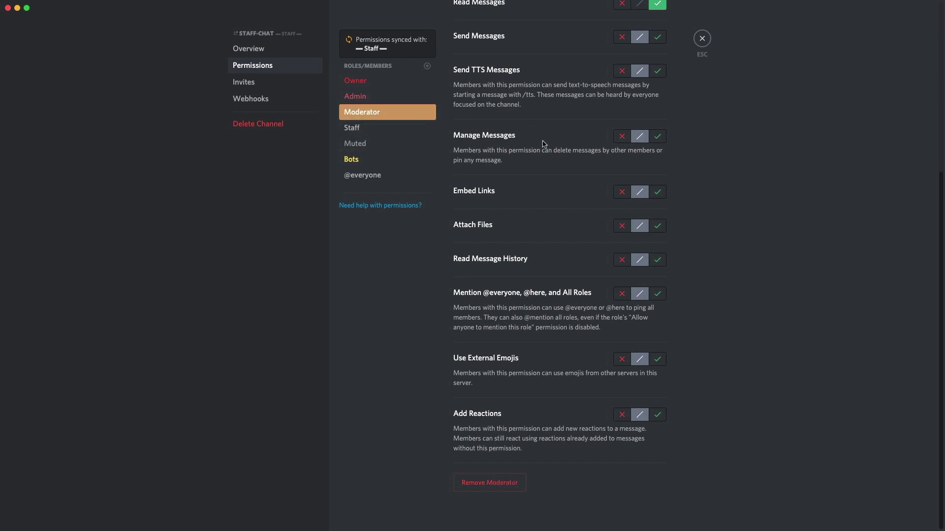
{"action": "scroll", "coordinate": [536, 153], "scroll_direction": "up", "scroll_amount": 5}
{"action": "left_click", "coordinate": [388, 129]}
{"action": "scroll", "coordinate": [547, 158], "scroll_direction": "down", "scroll_amount": 5}
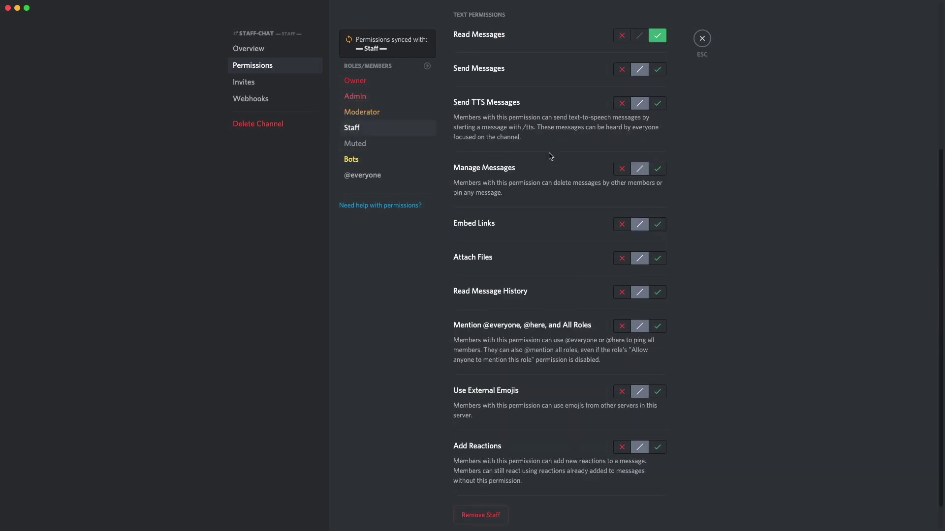
{"action": "left_click", "coordinate": [418, 143]}
{"action": "left_click", "coordinate": [424, 160]}
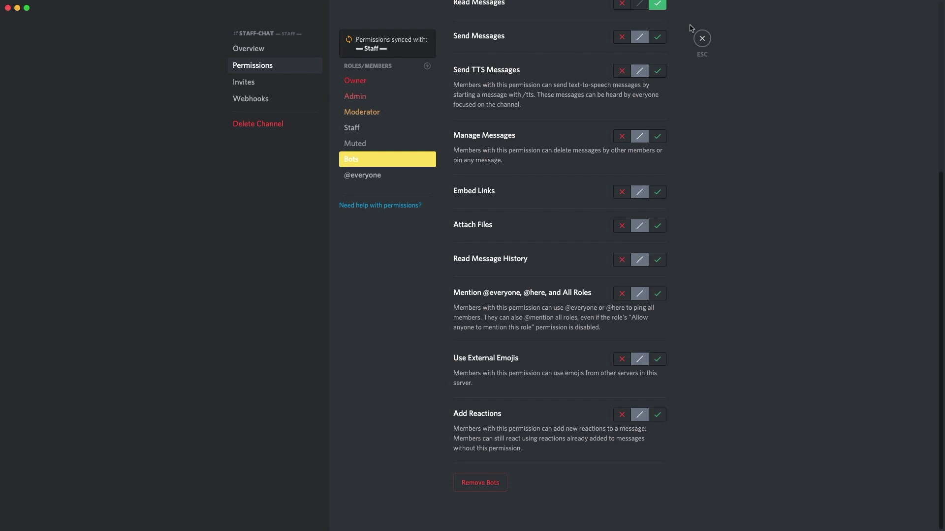
{"action": "left_click", "coordinate": [703, 38]}
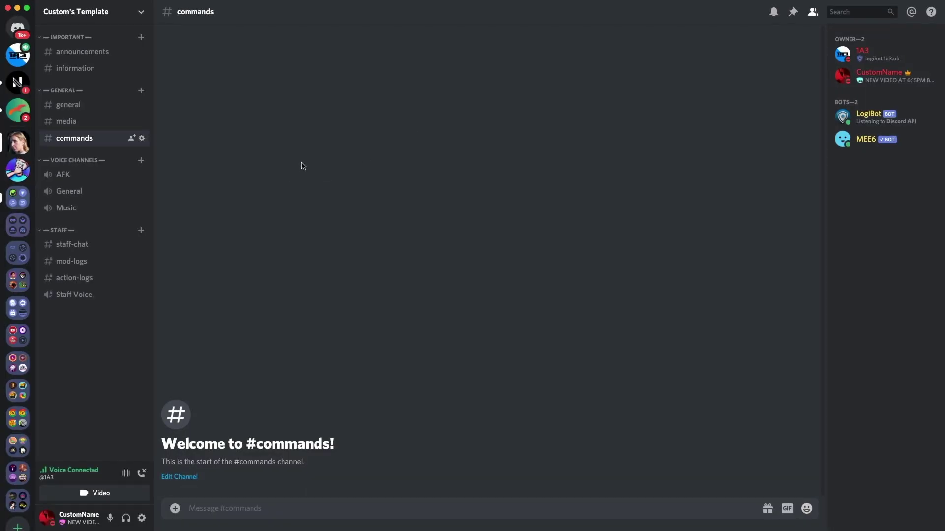
Switch to the general channel, examine the "+" role's general permissions in the server's role settings, and close the settings.
{"action": "key", "text": "alt+Up"}
{"action": "key", "text": "alt+Up"}
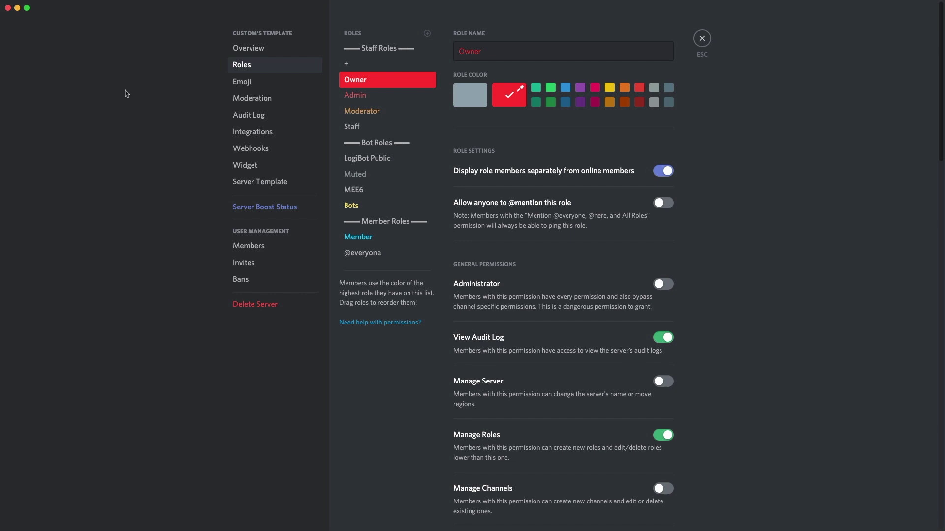
{"action": "left_click", "coordinate": [356, 66]}
{"action": "scroll", "coordinate": [634, 290], "scroll_direction": "down", "scroll_amount": 1}
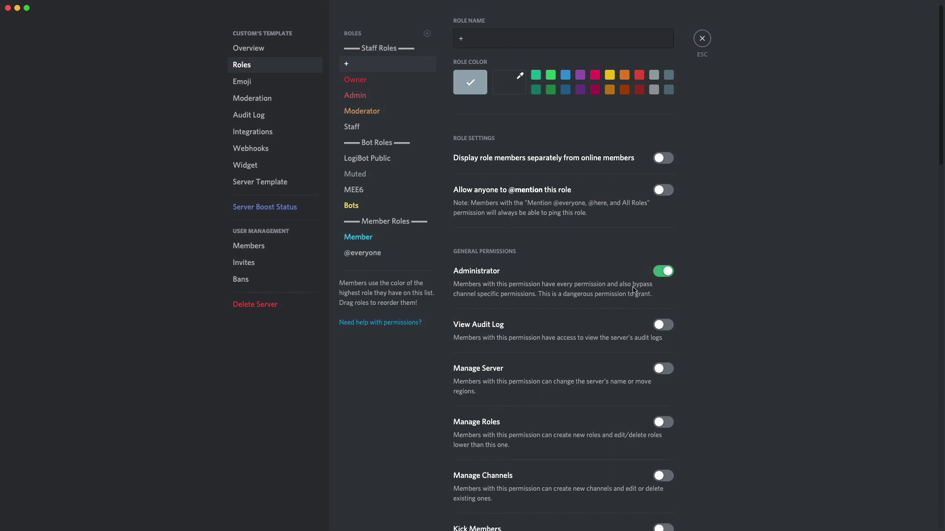
{"action": "left_click", "coordinate": [702, 39]}
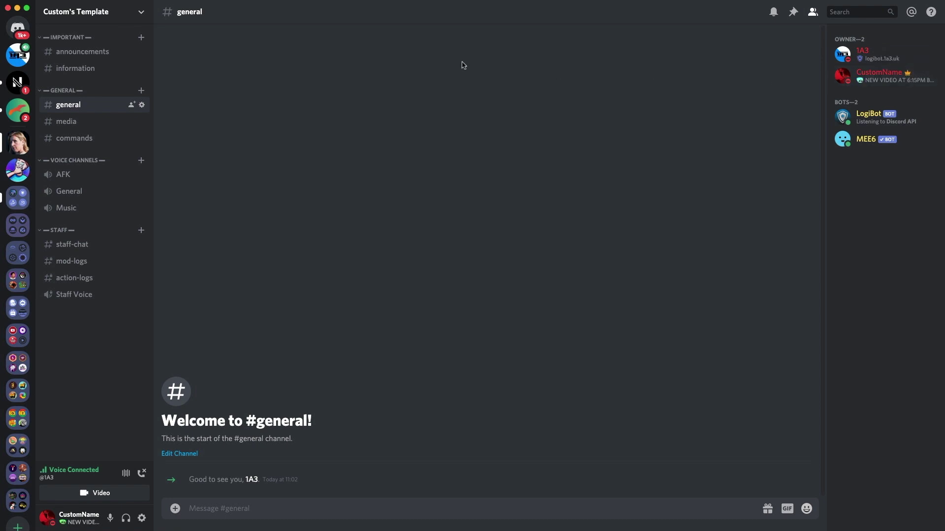
Reopen the server's role settings and examine the Owner role's color, display settings and general permissions.
{"action": "left_click", "coordinate": [140, 14]}
{"action": "left_click", "coordinate": [186, 78]}
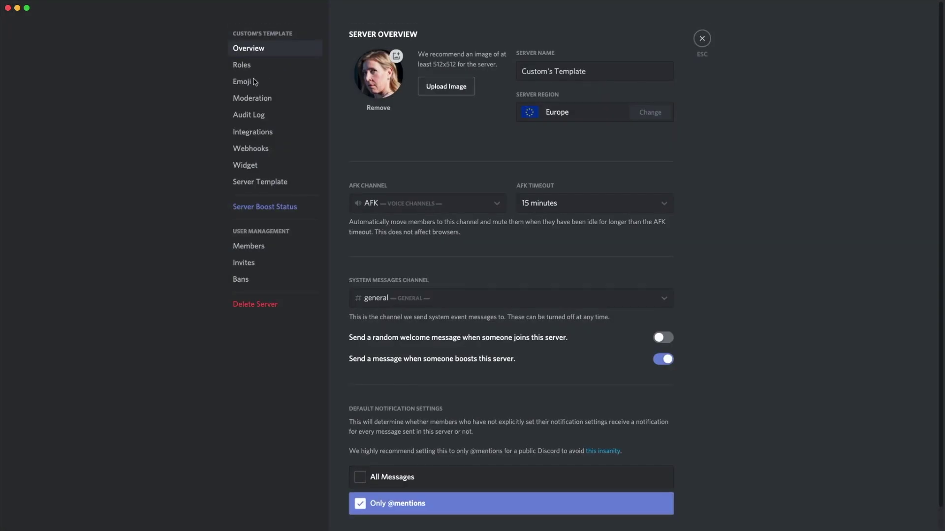
{"action": "left_click", "coordinate": [242, 65]}
{"action": "left_click", "coordinate": [391, 79]}
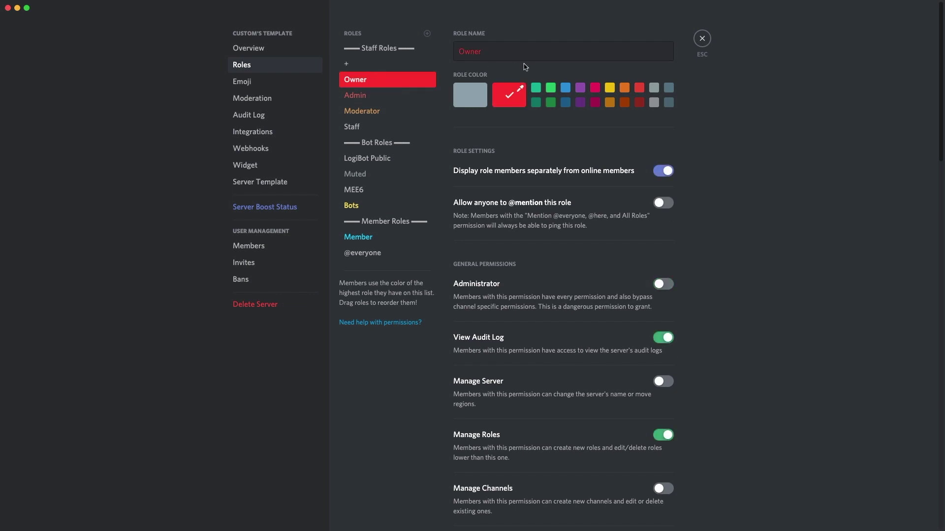
{"action": "scroll", "coordinate": [678, 231], "scroll_direction": "down", "scroll_amount": 2}
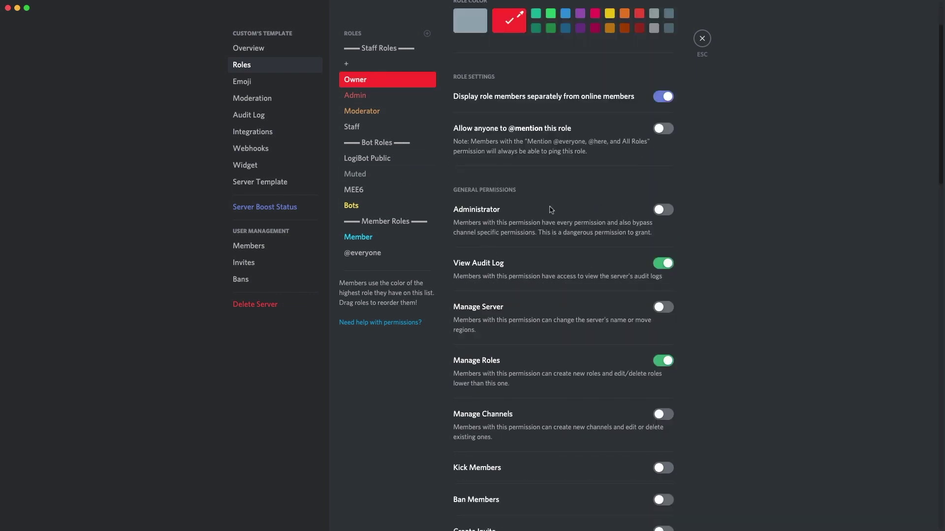
Review the Admin role's general, text and voice permissions.
{"action": "left_click", "coordinate": [371, 97]}
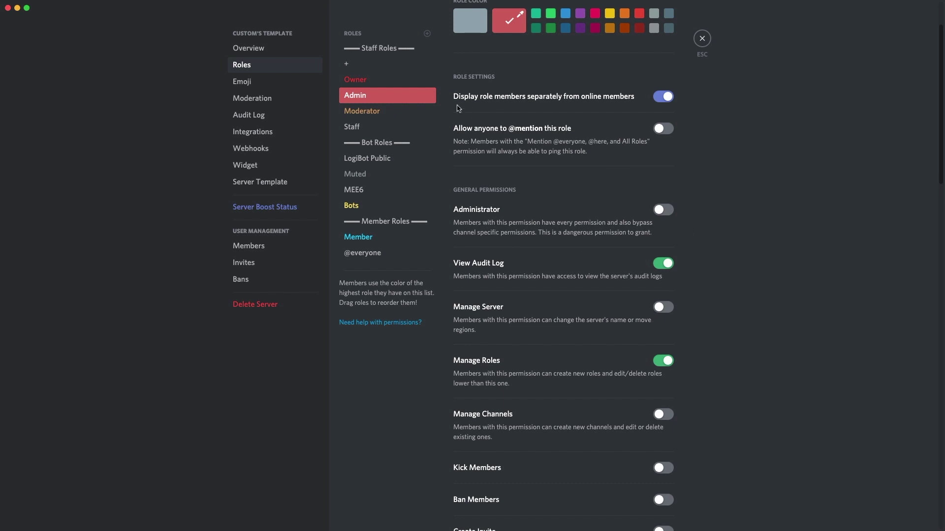
{"action": "scroll", "coordinate": [558, 210], "scroll_direction": "down", "scroll_amount": 1}
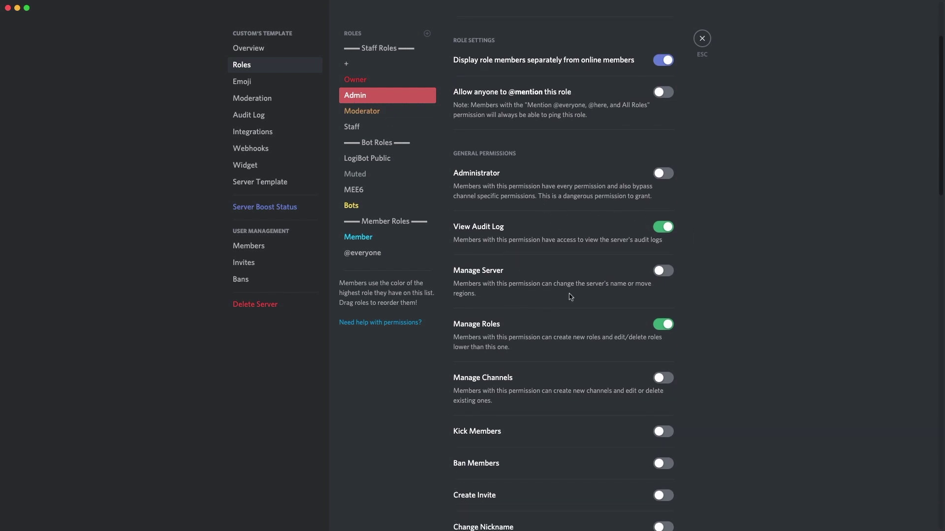
{"action": "scroll", "coordinate": [590, 325], "scroll_direction": "down", "scroll_amount": 2}
{"action": "scroll", "coordinate": [561, 320], "scroll_direction": "down", "scroll_amount": 5}
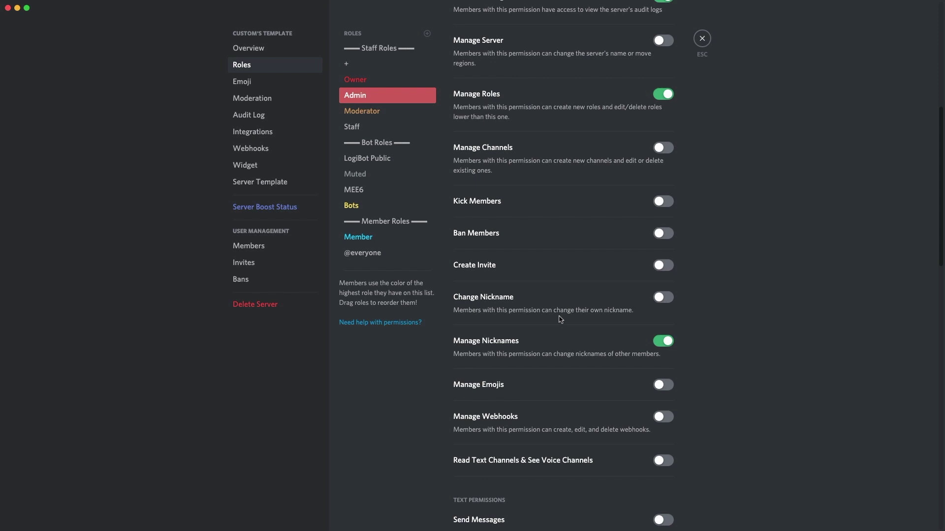
{"action": "scroll", "coordinate": [598, 347], "scroll_direction": "down", "scroll_amount": 6}
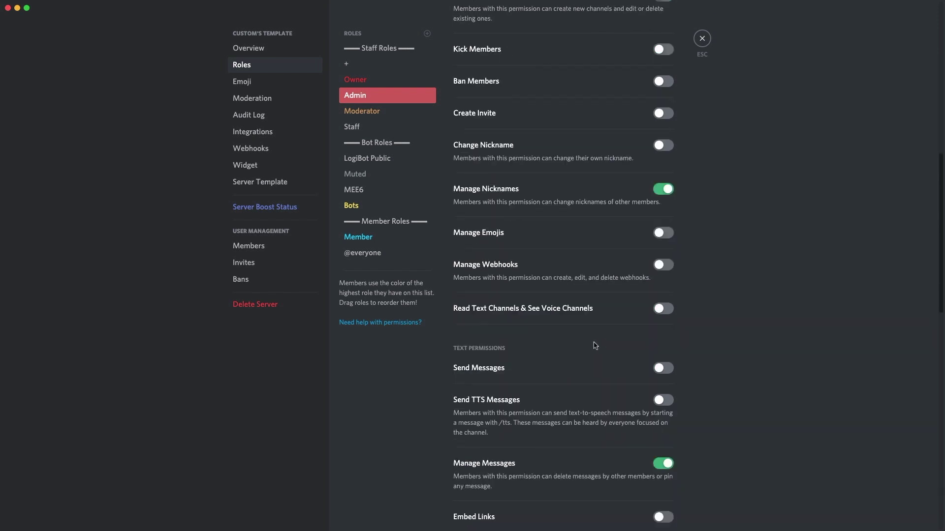
{"action": "scroll", "coordinate": [596, 347], "scroll_direction": "down", "scroll_amount": 4}
{"action": "scroll", "coordinate": [639, 240], "scroll_direction": "down", "scroll_amount": 8}
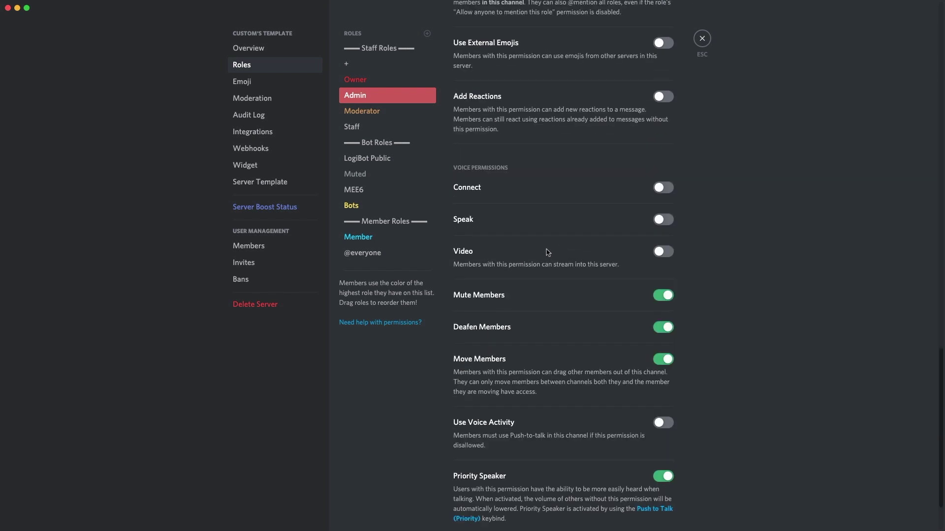
Examine the Moderator role's voice and general permissions and the Staff role's display settings.
{"action": "left_click", "coordinate": [366, 110]}
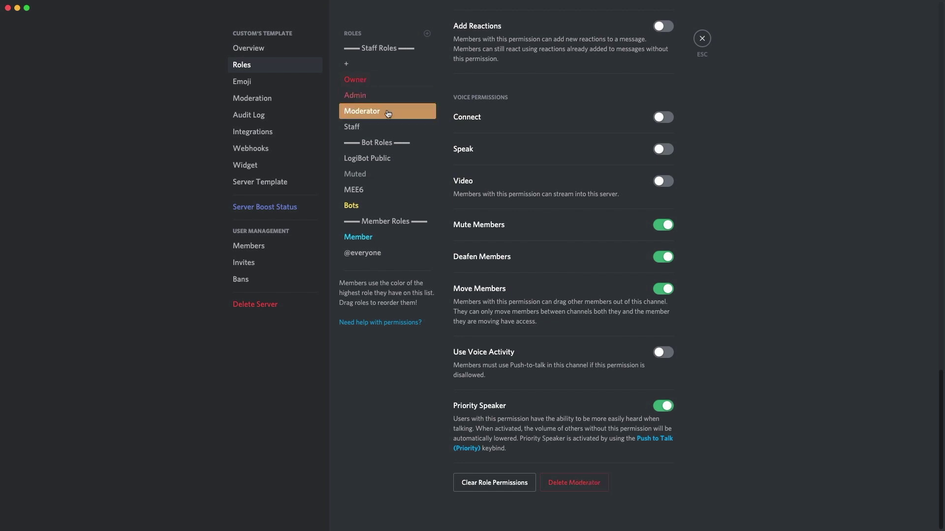
{"action": "scroll", "coordinate": [585, 147], "scroll_direction": "up", "scroll_amount": 15}
{"action": "scroll", "coordinate": [552, 103], "scroll_direction": "up", "scroll_amount": 8}
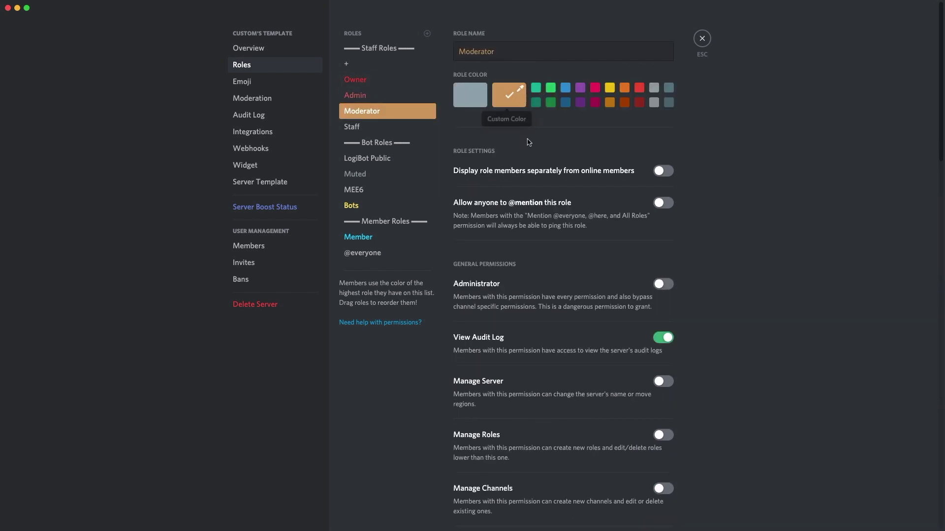
{"action": "left_click", "coordinate": [367, 129]}
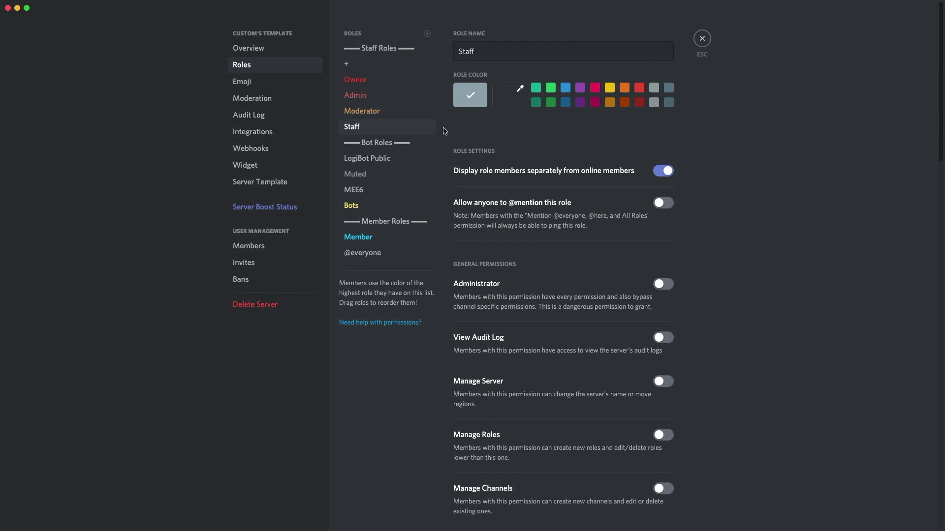
Review the bot-section roles LogiBot Public, Muted, MEE6 and Bots, and close the server settings.
{"action": "left_click", "coordinate": [388, 159]}
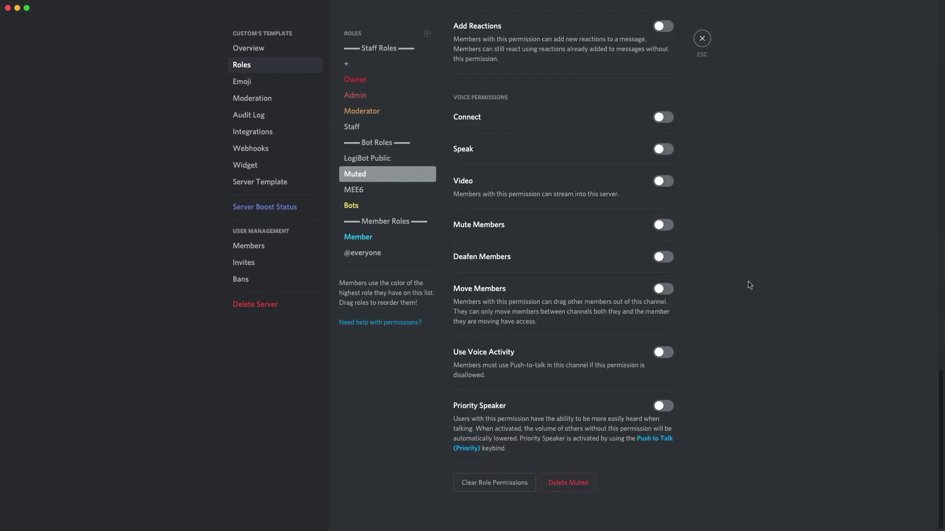
{"action": "scroll", "coordinate": [616, 162], "scroll_direction": "up", "scroll_amount": 20}
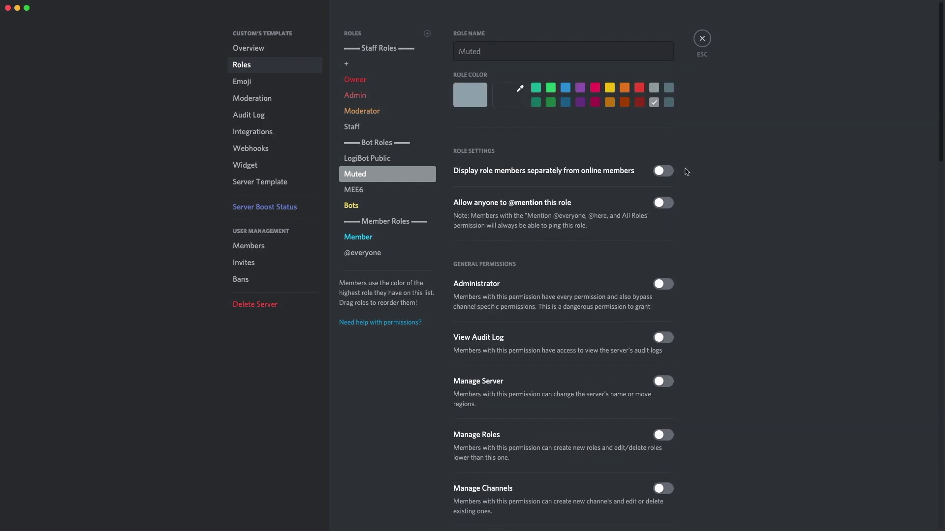
{"action": "left_click", "coordinate": [388, 191]}
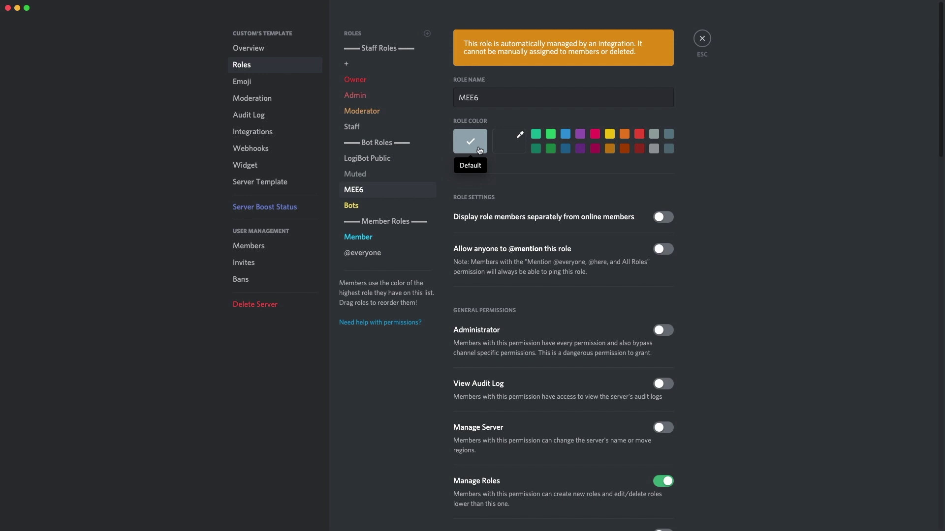
{"action": "left_click", "coordinate": [421, 205]}
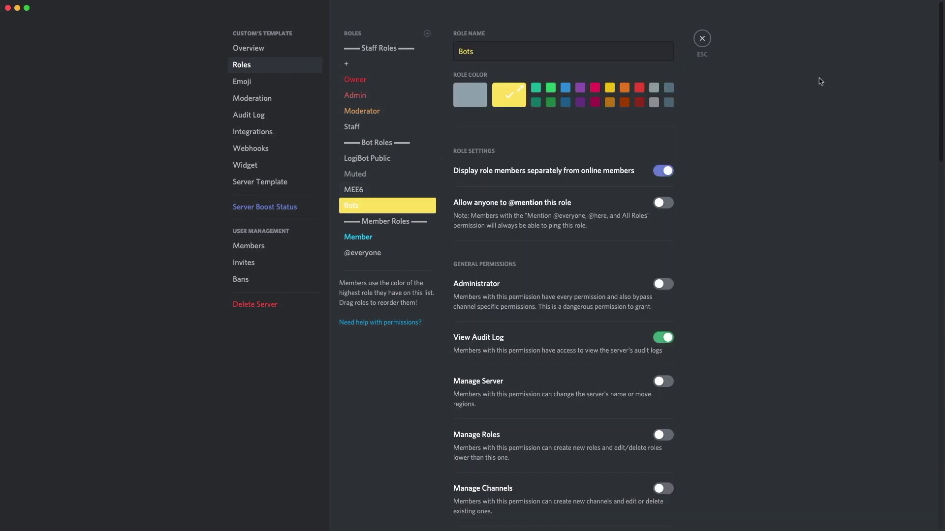
{"action": "left_click", "coordinate": [702, 38]}
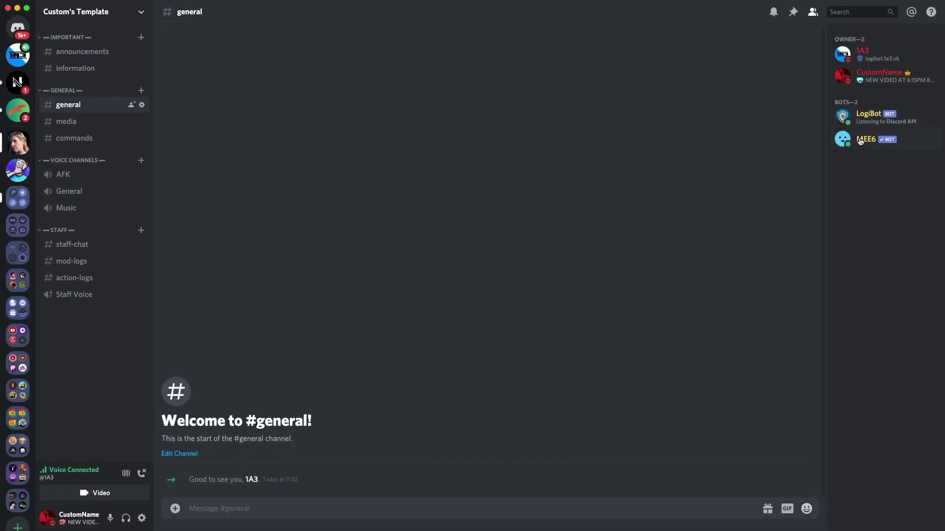
Reopen the server's role settings and examine the Member role's color, display settings and general permissions.
{"action": "left_click", "coordinate": [79, 11]}
{"action": "left_click", "coordinate": [74, 76]}
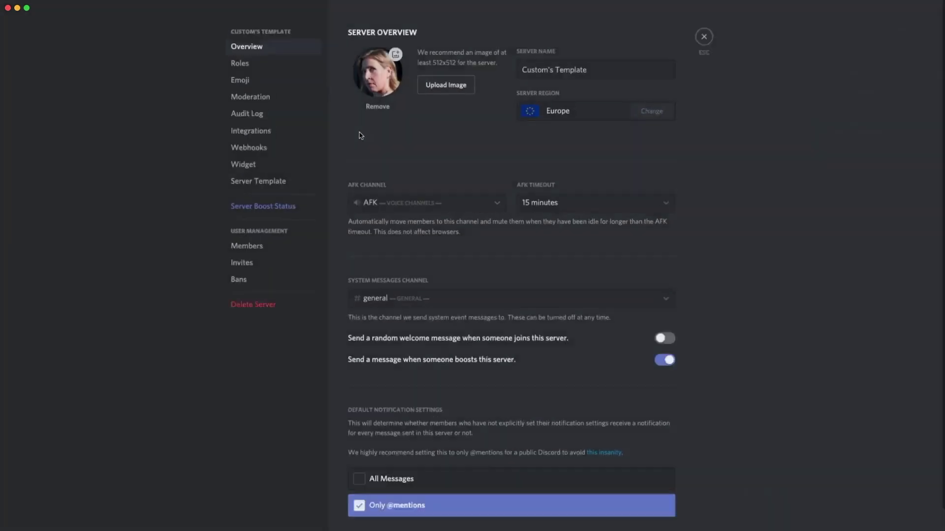
{"action": "left_click", "coordinate": [271, 68]}
{"action": "left_click", "coordinate": [392, 237]}
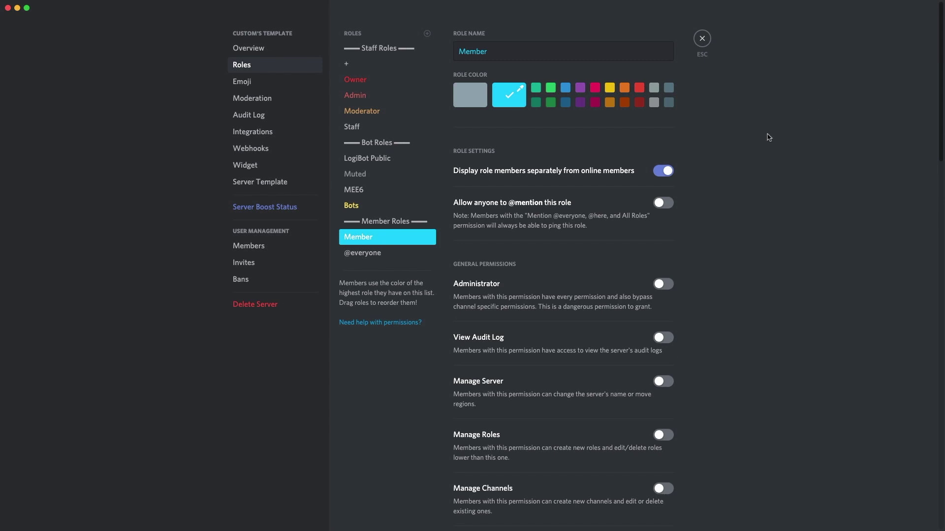
{"action": "left_click", "coordinate": [421, 254]}
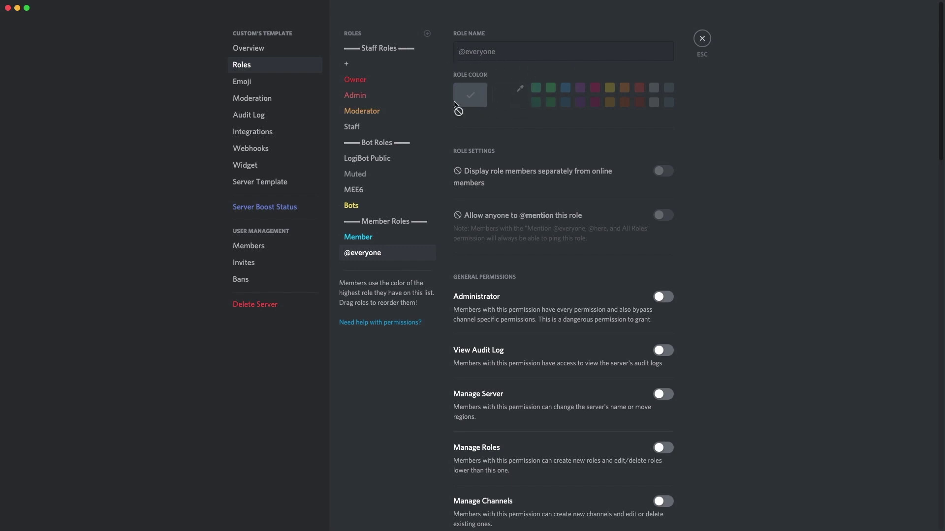
{"action": "left_click", "coordinate": [358, 237]}
{"action": "left_click", "coordinate": [362, 253]}
{"action": "scroll", "coordinate": [561, 248], "scroll_direction": "down", "scroll_amount": 10}
{"action": "scroll", "coordinate": [561, 295], "scroll_direction": "down", "scroll_amount": 4}
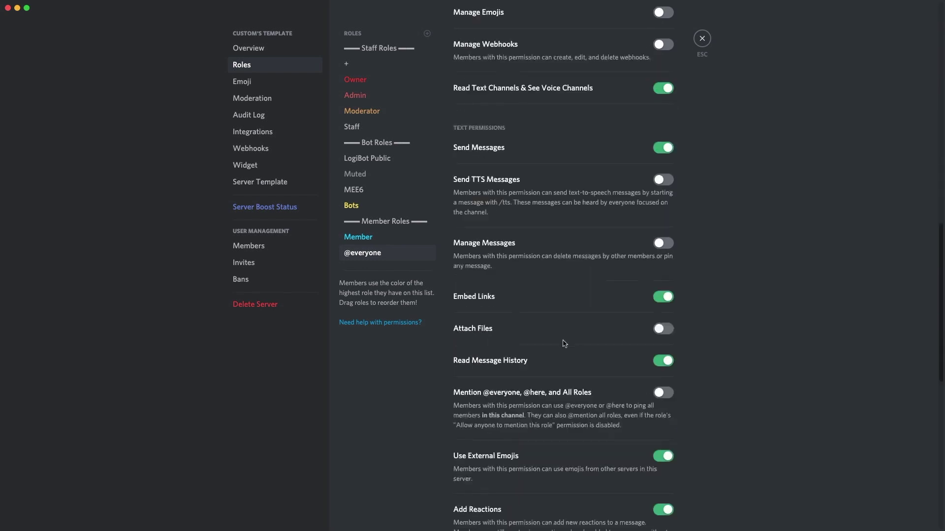
{"action": "scroll", "coordinate": [564, 343], "scroll_direction": "down", "scroll_amount": 3}
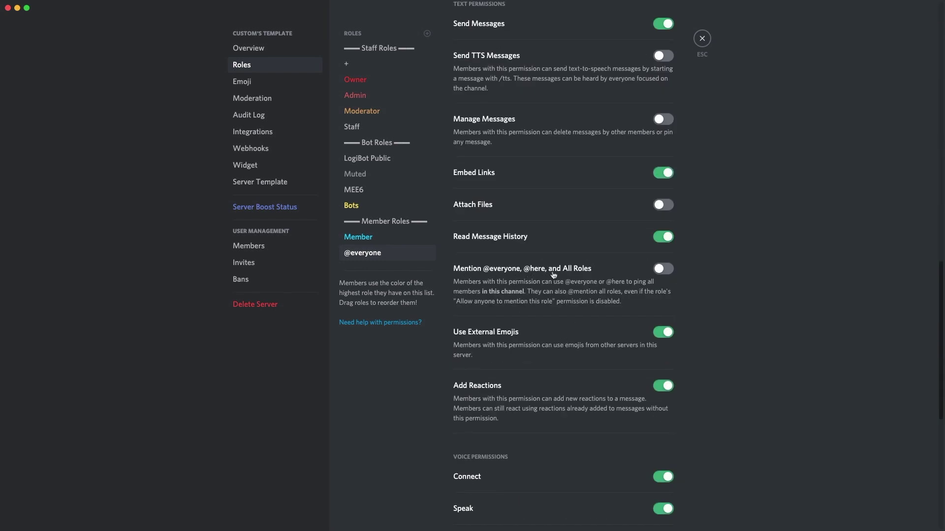
Compare the text permissions of the Member, Member Roles divider, Bots, MEE6, Muted and LogiBot Public roles.
{"action": "left_click", "coordinate": [358, 236]}
{"action": "left_click", "coordinate": [392, 221]}
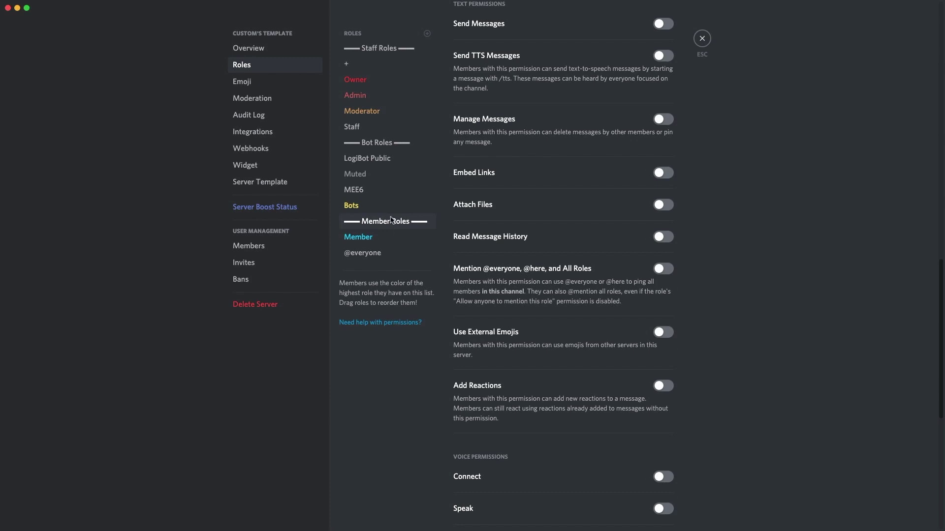
{"action": "left_click", "coordinate": [393, 201]}
{"action": "left_click", "coordinate": [393, 190]}
{"action": "left_click", "coordinate": [392, 178]}
{"action": "left_click", "coordinate": [397, 157]}
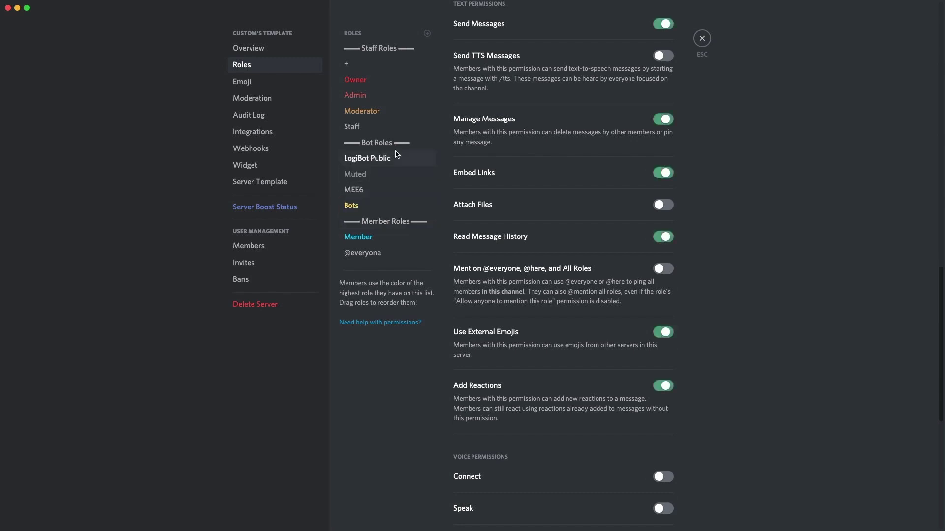
Check the text permissions of the Staff, Bot Roles divider, Moderator and MEE6 roles, and return to the Member role's permissions.
{"action": "left_click", "coordinate": [392, 127]}
{"action": "left_click", "coordinate": [392, 143]}
{"action": "left_click", "coordinate": [390, 111]}
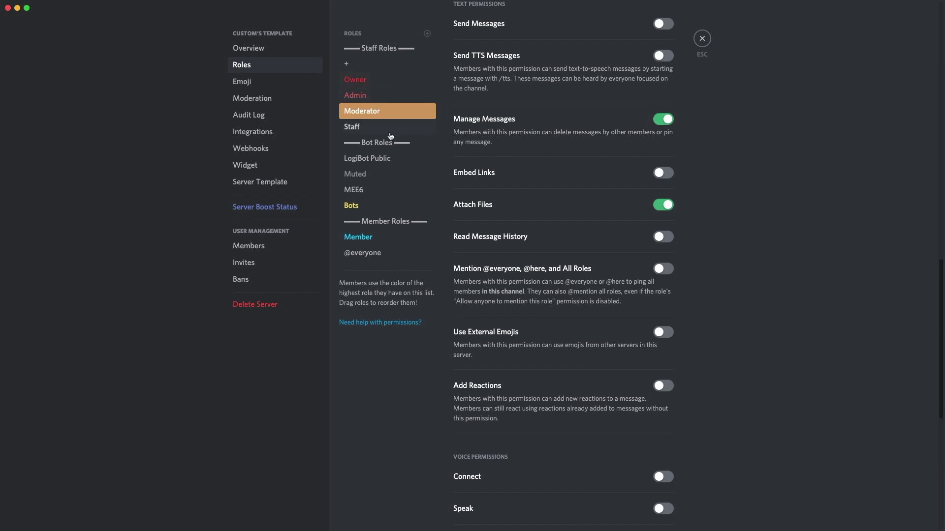
{"action": "left_click", "coordinate": [387, 189]}
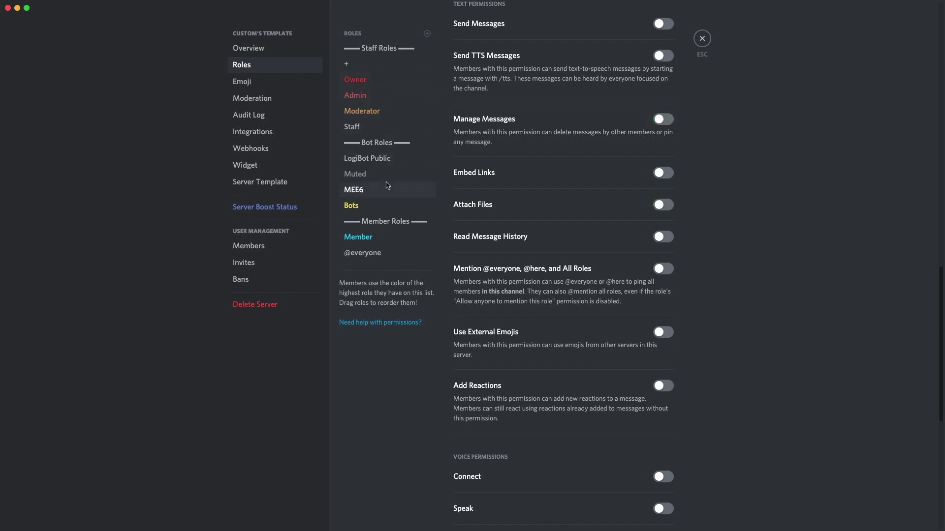
{"action": "left_click", "coordinate": [382, 239]}
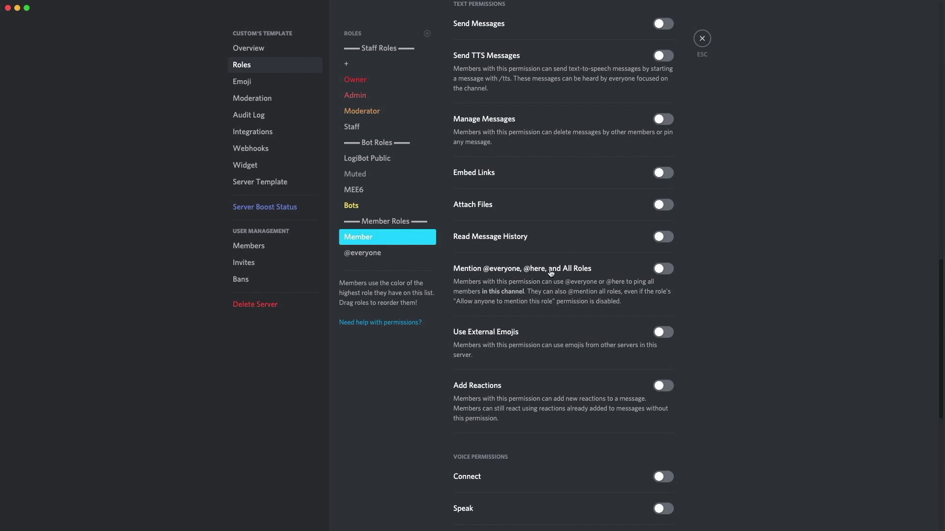
{"action": "scroll", "coordinate": [572, 310], "scroll_direction": "up", "scroll_amount": 4}
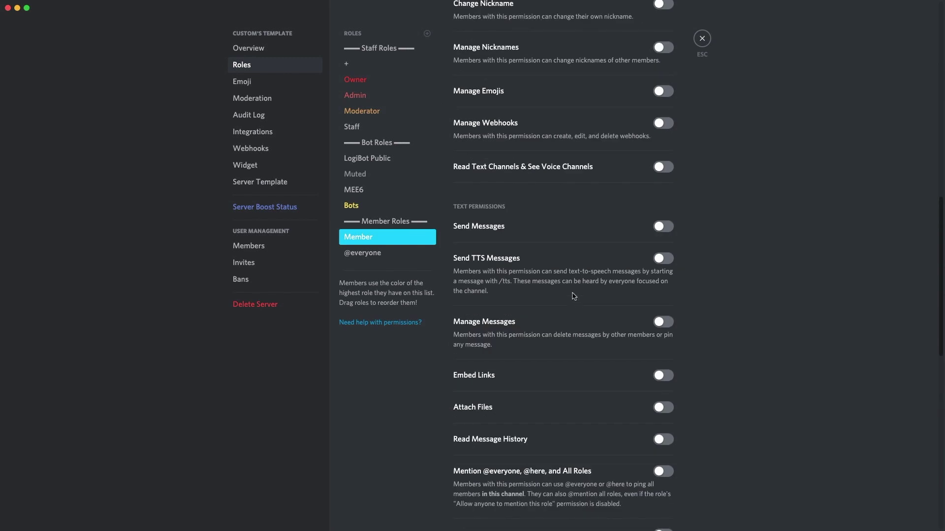
Check the Member role's general permissions once more and leave the server settings.
{"action": "scroll", "coordinate": [571, 295], "scroll_direction": "up", "scroll_amount": 4}
{"action": "scroll", "coordinate": [557, 269], "scroll_direction": "down", "scroll_amount": 2}
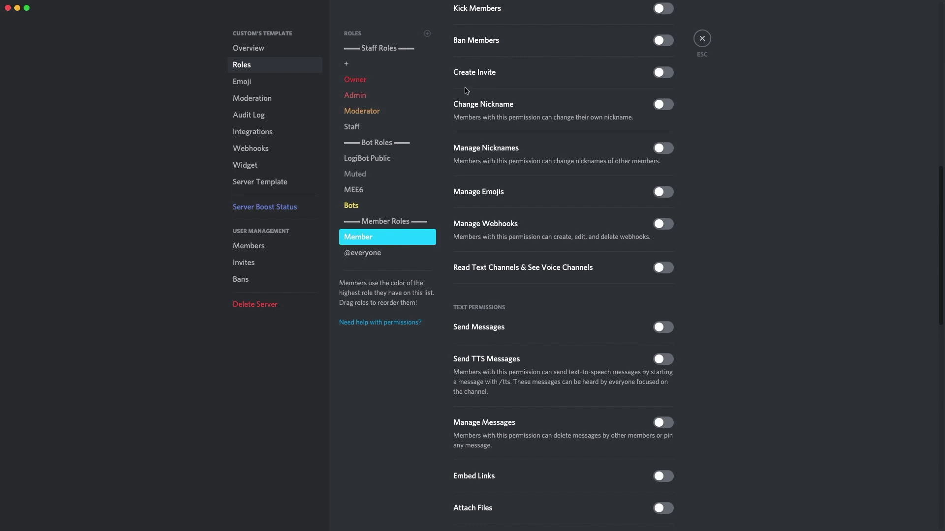
{"action": "left_click", "coordinate": [703, 38]}
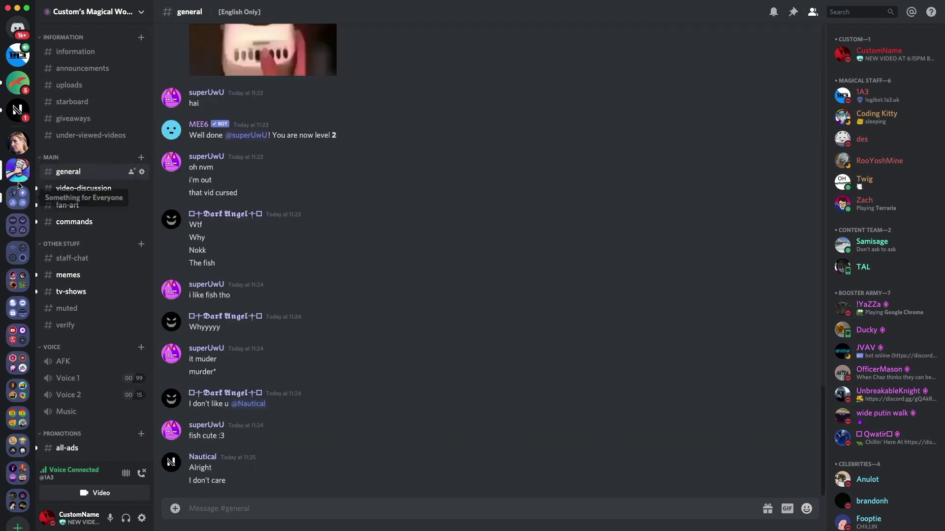
{"action": "left_click", "coordinate": [18, 198]}
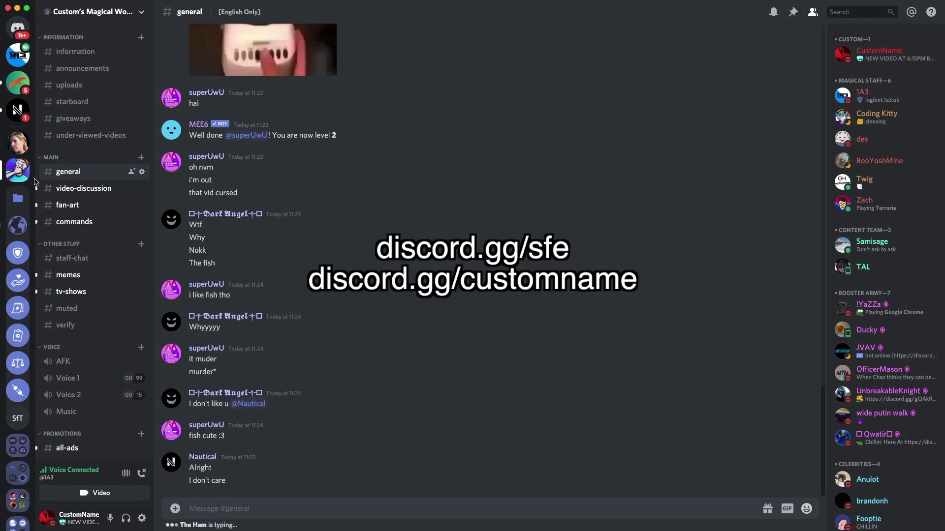
{"action": "left_click", "coordinate": [114, 20]}
{"action": "left_click", "coordinate": [429, 151]}
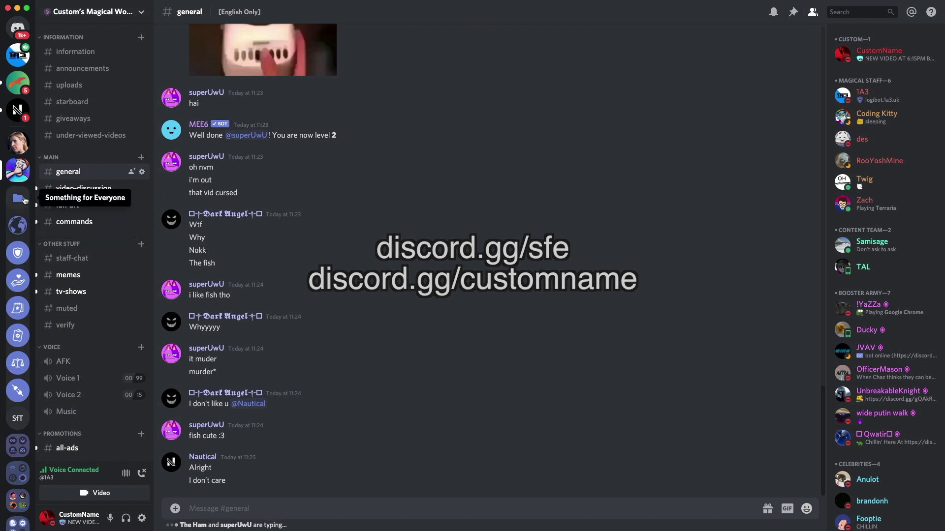
{"action": "left_click", "coordinate": [23, 199]}
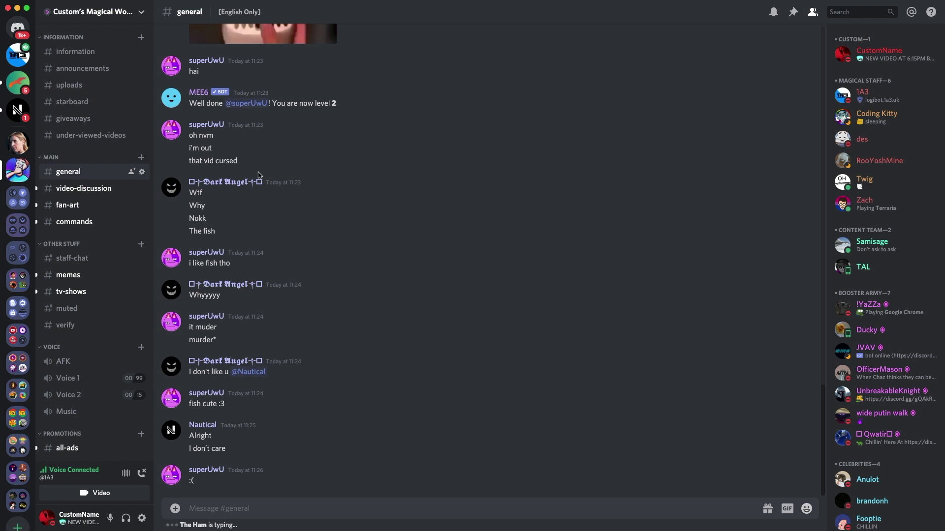
Read the information channel of Custom's Magical World, covering the welcome text, YouTube link and rules.
{"action": "left_click", "coordinate": [91, 52]}
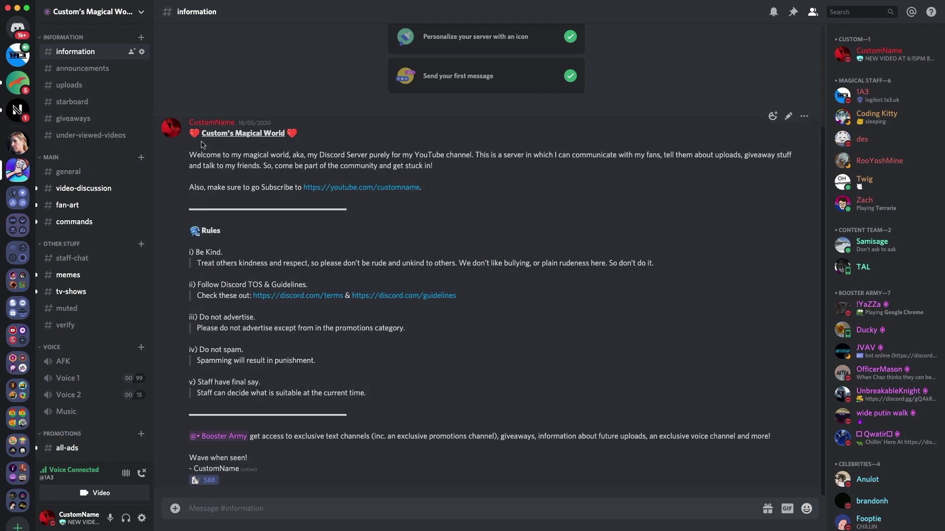
{"action": "left_click_drag", "start_coordinate": [190, 154], "coordinate": [561, 166]}
{"action": "left_click", "coordinate": [540, 187]}
{"action": "left_click_drag", "start_coordinate": [215, 185], "coordinate": [419, 188]}
{"action": "left_click", "coordinate": [460, 193]}
{"action": "left_click_drag", "start_coordinate": [196, 253], "coordinate": [315, 363]}
{"action": "left_click", "coordinate": [411, 363]}
Read the Something for Everyone server's information channel from the welcome and FAQ through the staff list and rules.
{"action": "left_click", "coordinate": [17, 198]}
{"action": "left_click", "coordinate": [18, 225]}
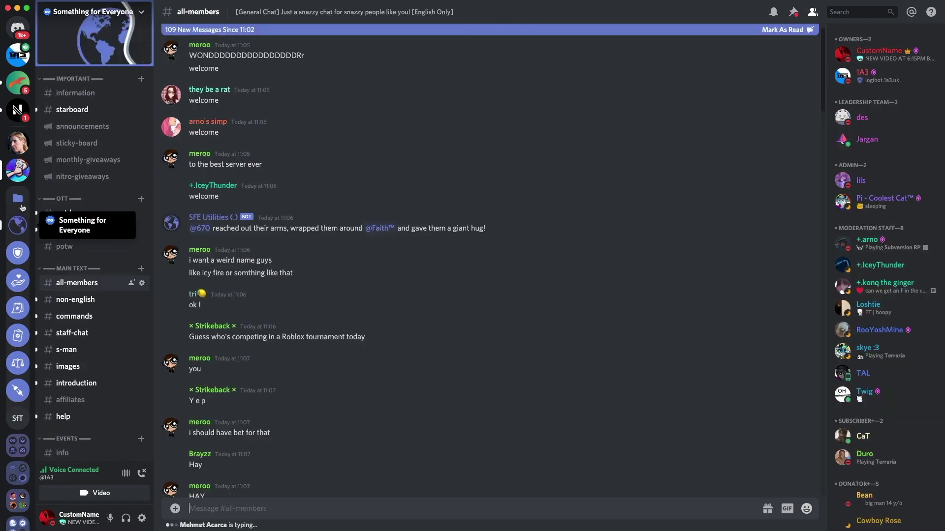
{"action": "left_click", "coordinate": [22, 205]}
{"action": "left_click", "coordinate": [75, 92]}
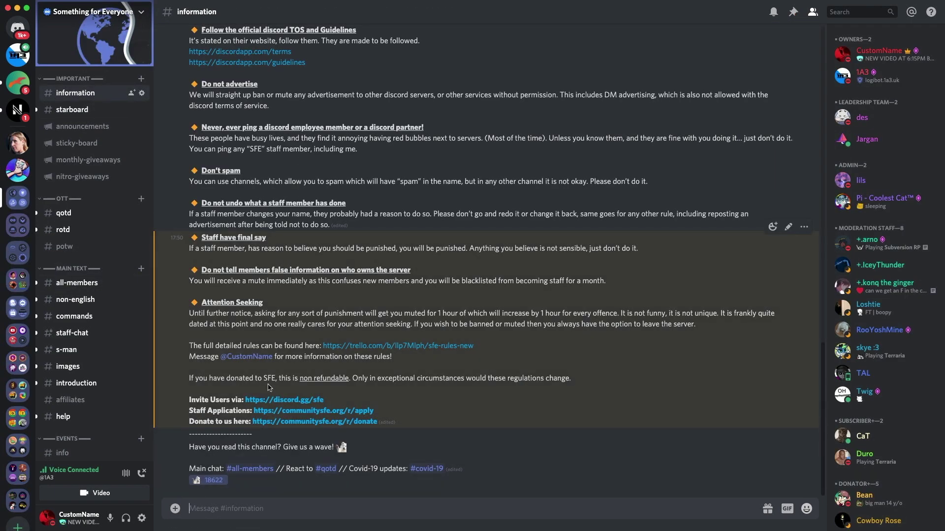
{"action": "scroll", "coordinate": [269, 388], "scroll_direction": "up", "scroll_amount": 15}
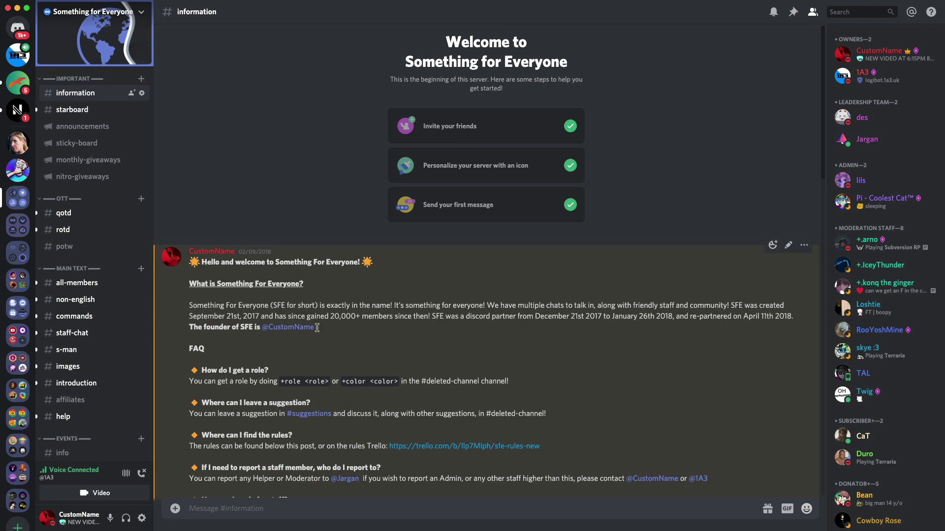
{"action": "scroll", "coordinate": [317, 328], "scroll_direction": "down", "scroll_amount": 5}
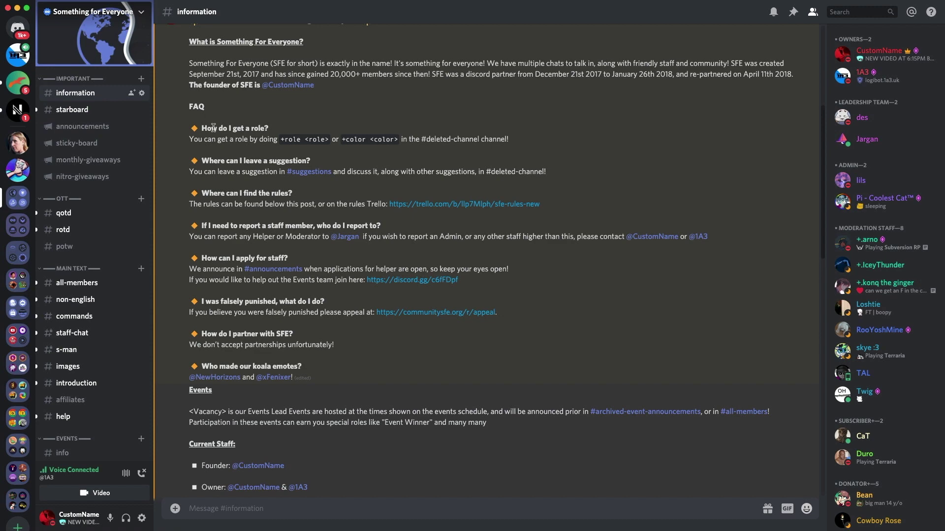
{"action": "scroll", "coordinate": [337, 327], "scroll_direction": "down", "scroll_amount": 3}
{"action": "scroll", "coordinate": [305, 338], "scroll_direction": "down", "scroll_amount": 4}
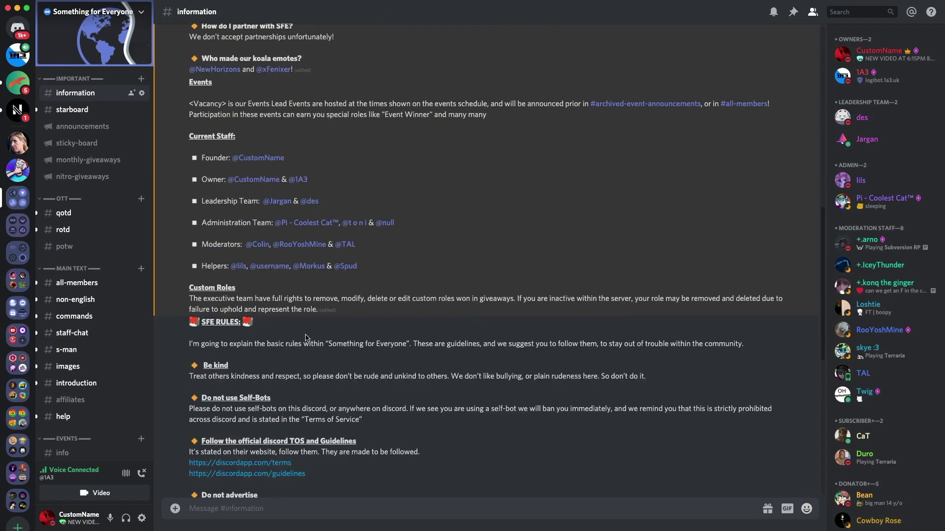
{"action": "scroll", "coordinate": [306, 338], "scroll_direction": "down", "scroll_amount": 9}
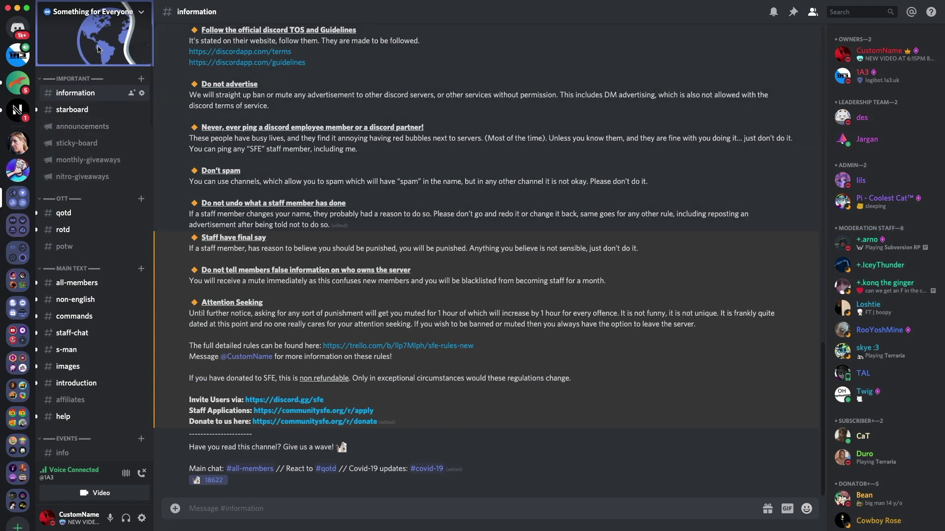
Compare the information channels of both servers and browse the custom emojis from Something for Everyone's all-members channel.
{"action": "left_click", "coordinate": [17, 170]}
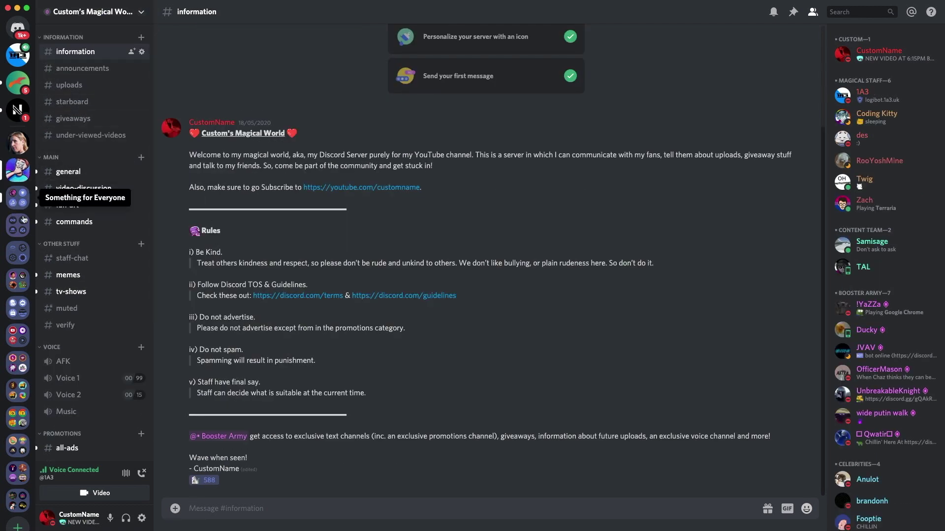
{"action": "left_click", "coordinate": [17, 199]}
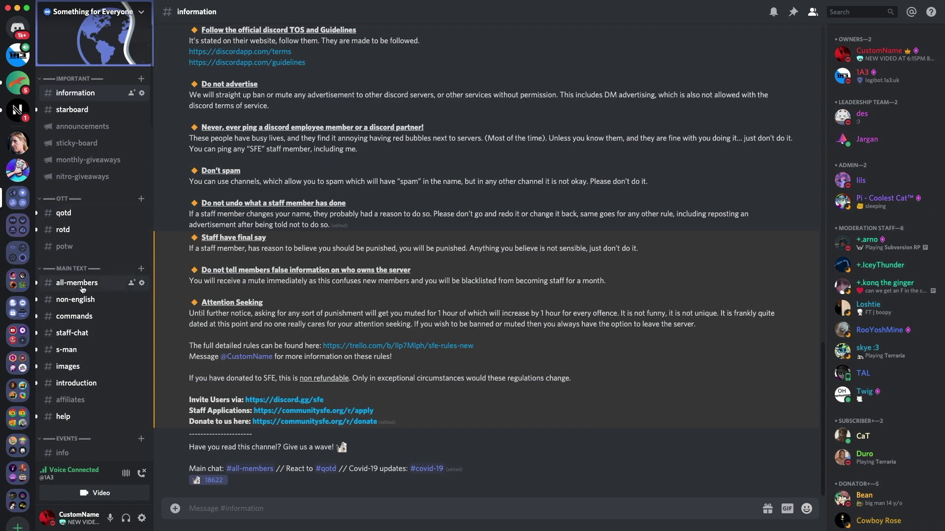
{"action": "left_click", "coordinate": [77, 283]}
{"action": "scroll", "coordinate": [638, 408], "scroll_direction": "down", "scroll_amount": 15}
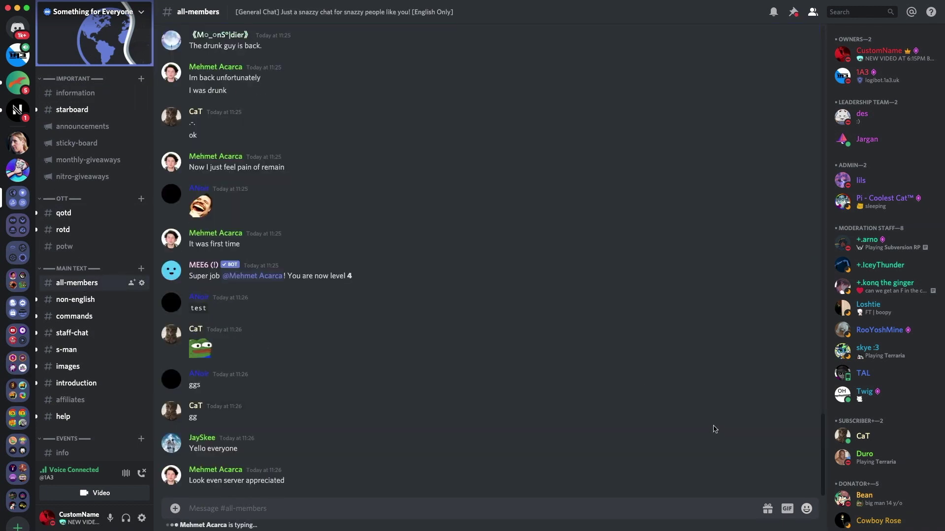
{"action": "left_click", "coordinate": [806, 509]}
{"action": "scroll", "coordinate": [749, 425], "scroll_direction": "down", "scroll_amount": 10}
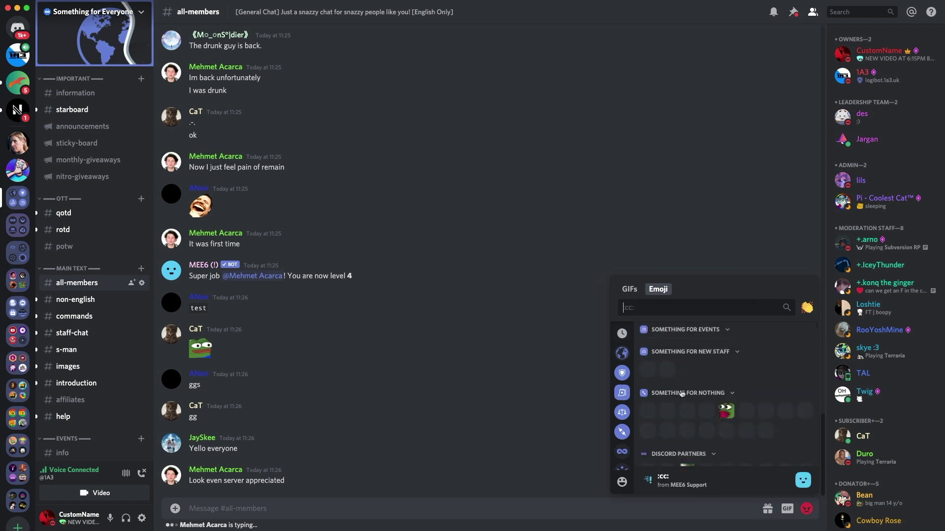
{"action": "scroll", "coordinate": [691, 394], "scroll_direction": "up", "scroll_amount": 3}
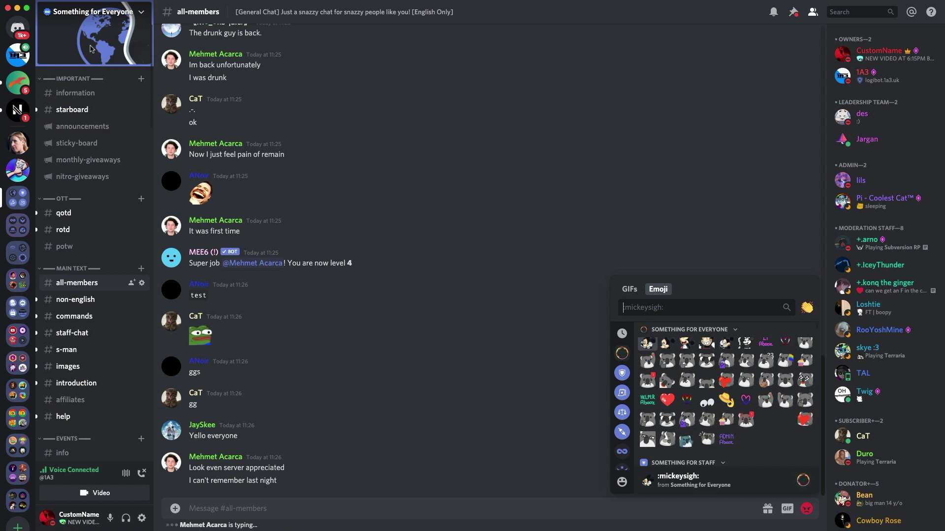
{"action": "left_click", "coordinate": [377, 166]}
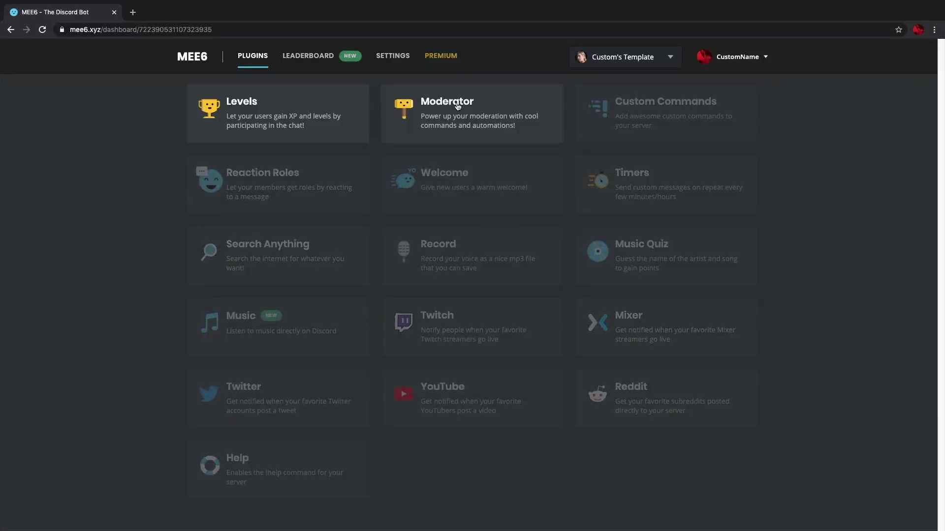
In the MEE6 dashboard's Levels plugin, set the level up announcement message to "Congrats {player}, you just advanced to level {level}!".
{"action": "left_click", "coordinate": [321, 112]}
{"action": "scroll", "coordinate": [315, 320], "scroll_direction": "down", "scroll_amount": 1}
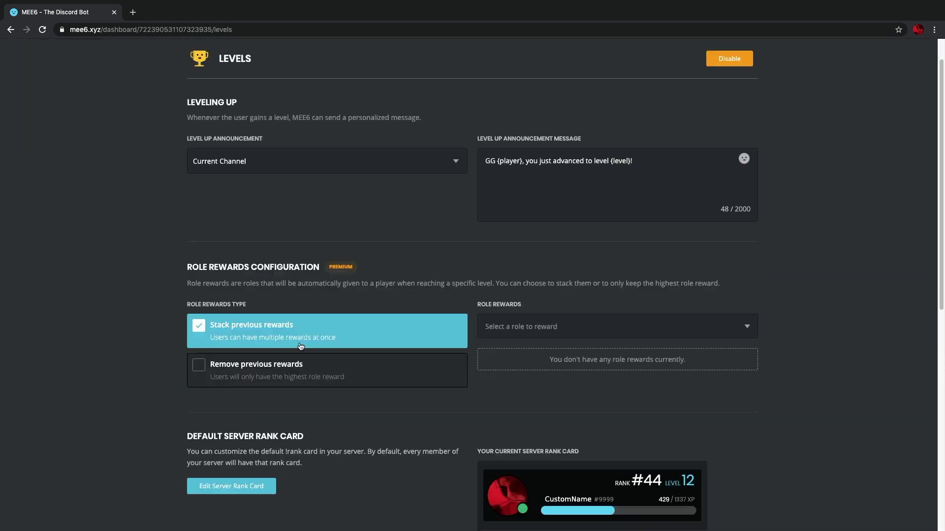
{"action": "left_click_drag", "start_coordinate": [485, 161], "coordinate": [643, 164]}
{"action": "double_click", "coordinate": [490, 162]}
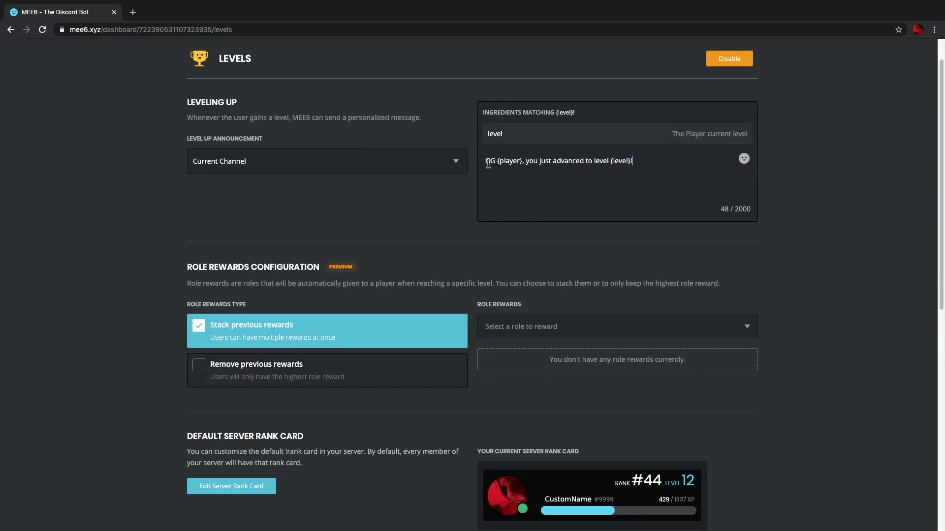
{"action": "type", "text": "C"}
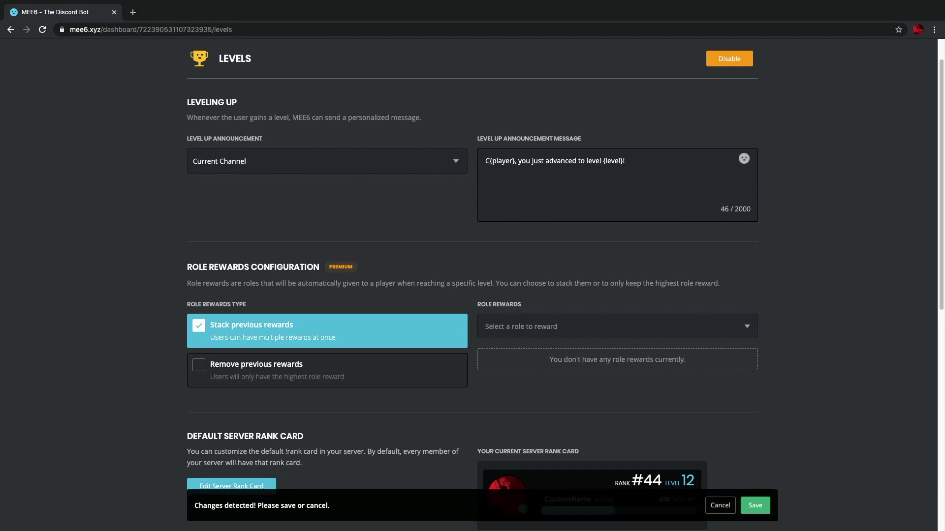
{"action": "type", "text": "ongrats"}
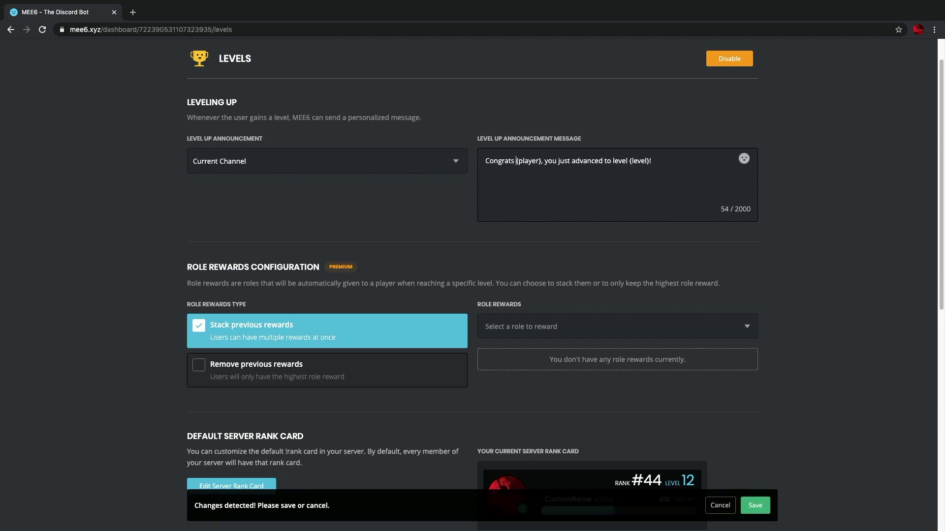
Try to raise the Levels plugin's XP rate above x1 and dismiss the premium offer.
{"action": "scroll", "coordinate": [502, 292], "scroll_direction": "down", "scroll_amount": 3}
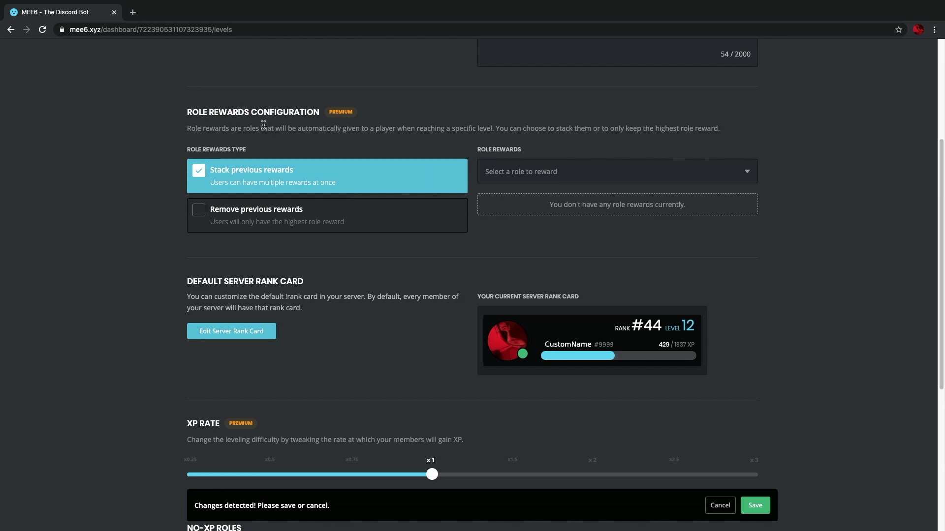
{"action": "scroll", "coordinate": [310, 206], "scroll_direction": "down", "scroll_amount": 3}
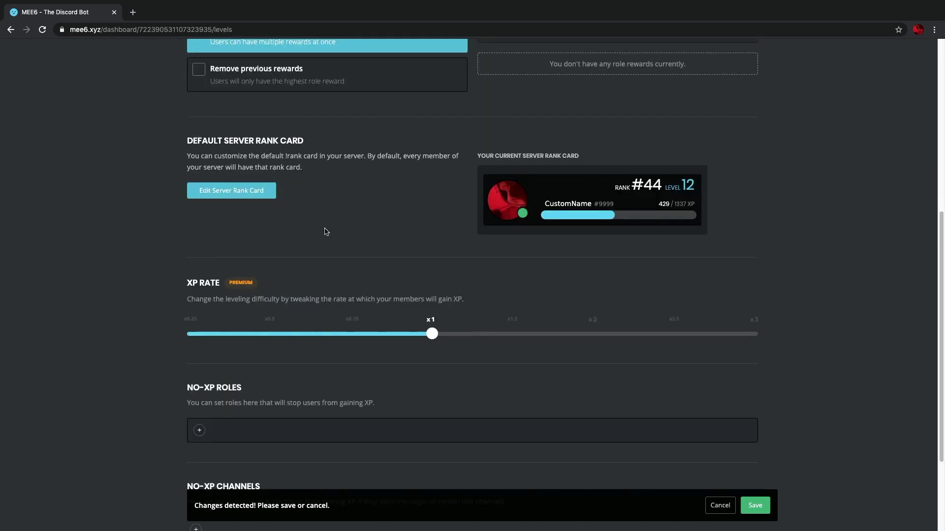
{"action": "left_click_drag", "start_coordinate": [433, 334], "coordinate": [654, 334]}
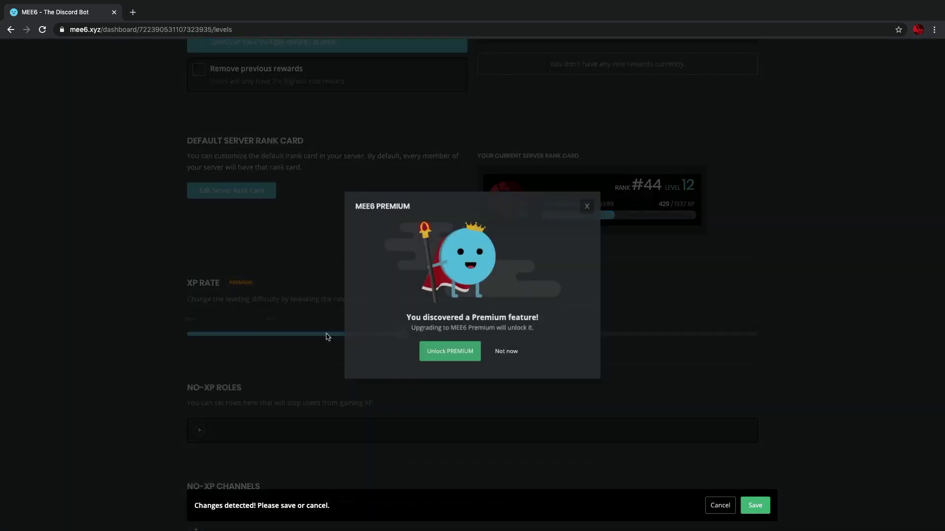
{"action": "left_click", "coordinate": [596, 200]}
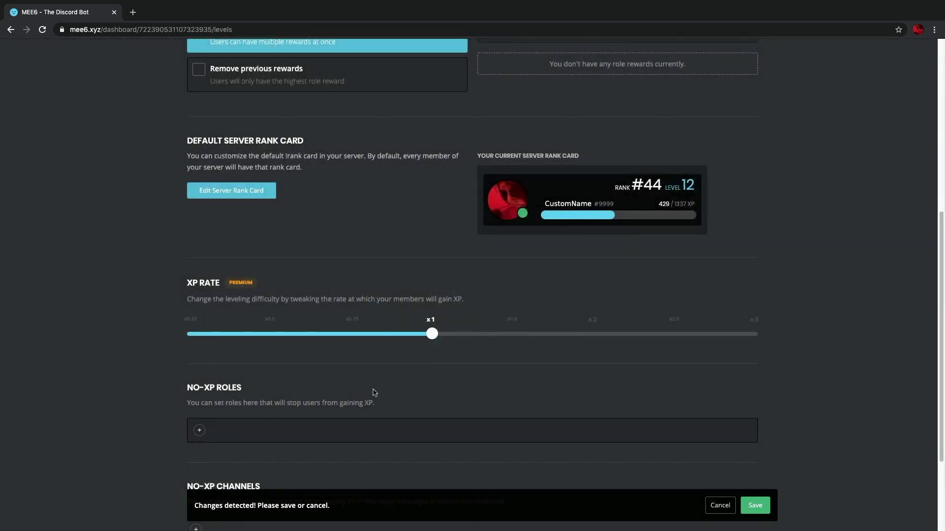
Check the No-XP settings, save the Levels plugin changes and return to the plugin overview.
{"action": "scroll", "coordinate": [272, 383], "scroll_direction": "down", "scroll_amount": 3}
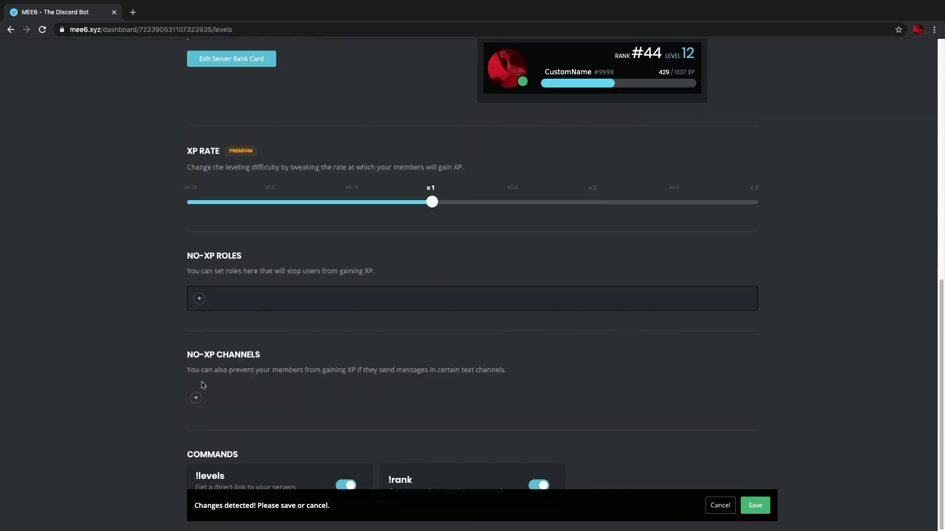
{"action": "left_click", "coordinate": [751, 507]}
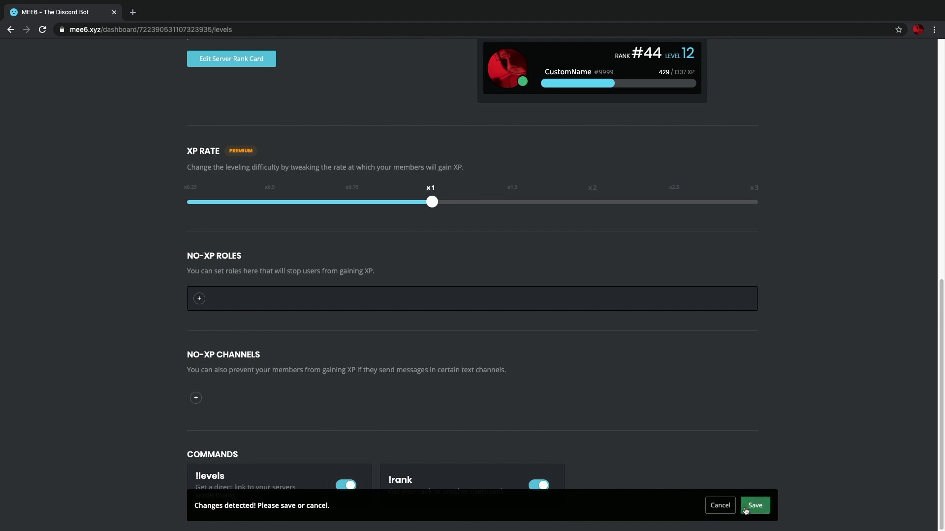
{"action": "scroll", "coordinate": [226, 278], "scroll_direction": "up", "scroll_amount": 10}
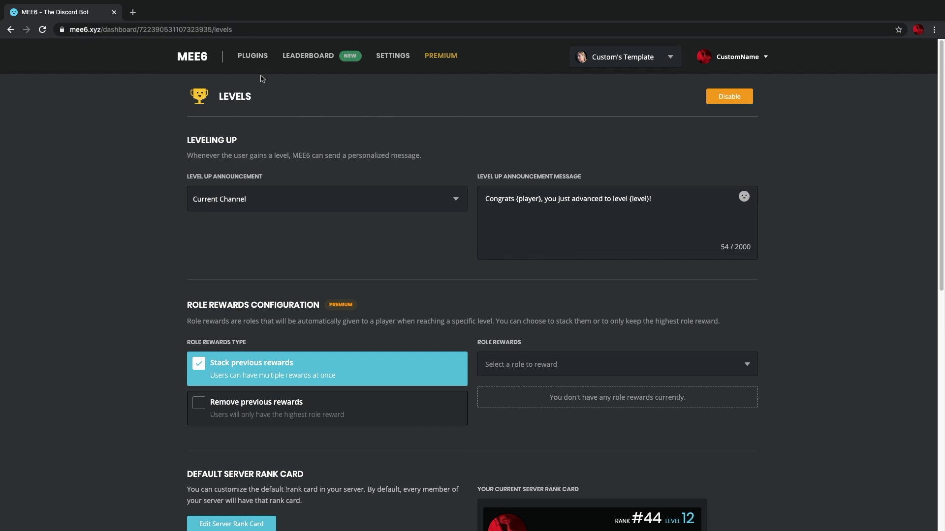
{"action": "left_click", "coordinate": [240, 60]}
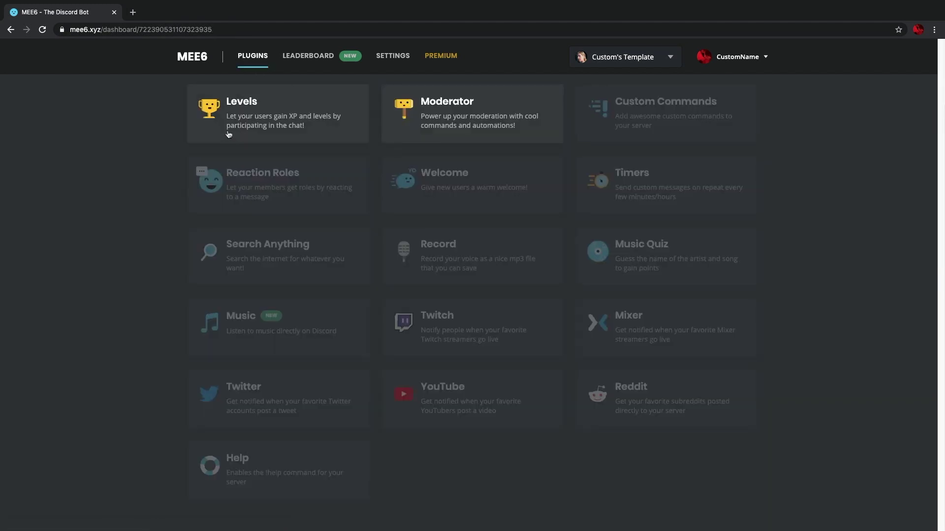